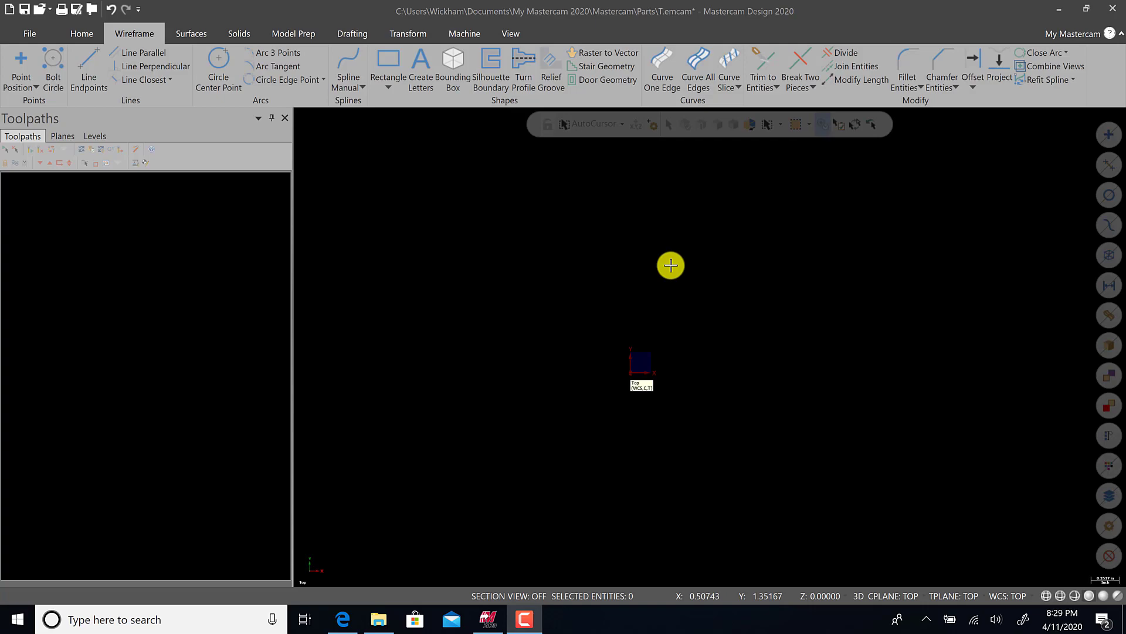
Bring up the Drilling 1.pdf drawing of the 3.00 plate with 16 Ø.25 holes
left_click(343, 618)
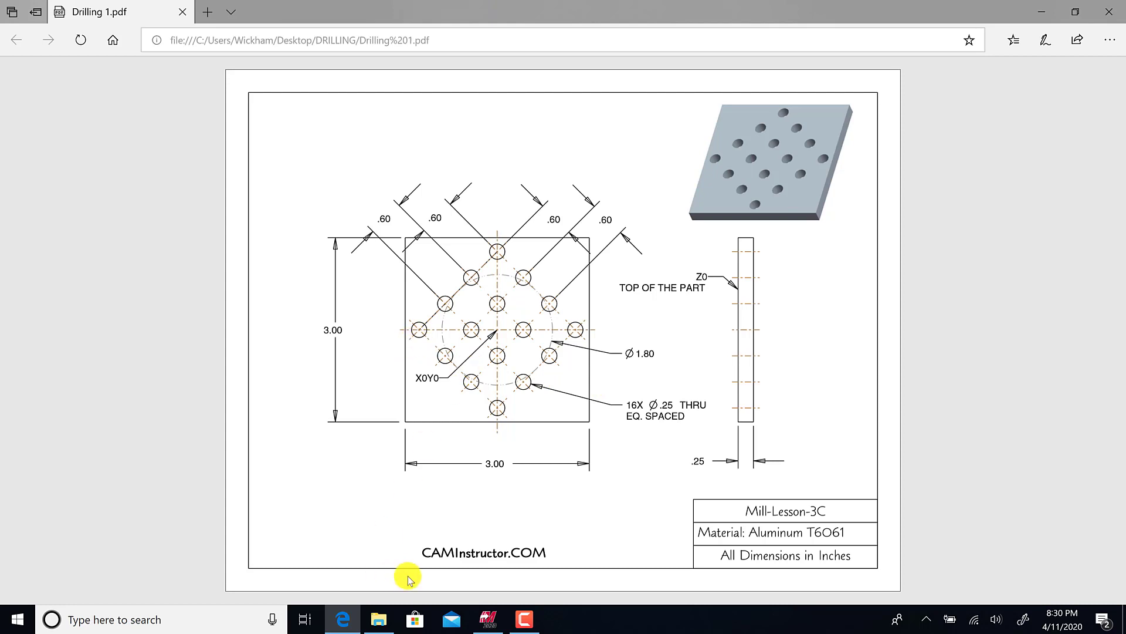
Switch back to the empty T.emcam part in Mastercam
left_click(487, 620)
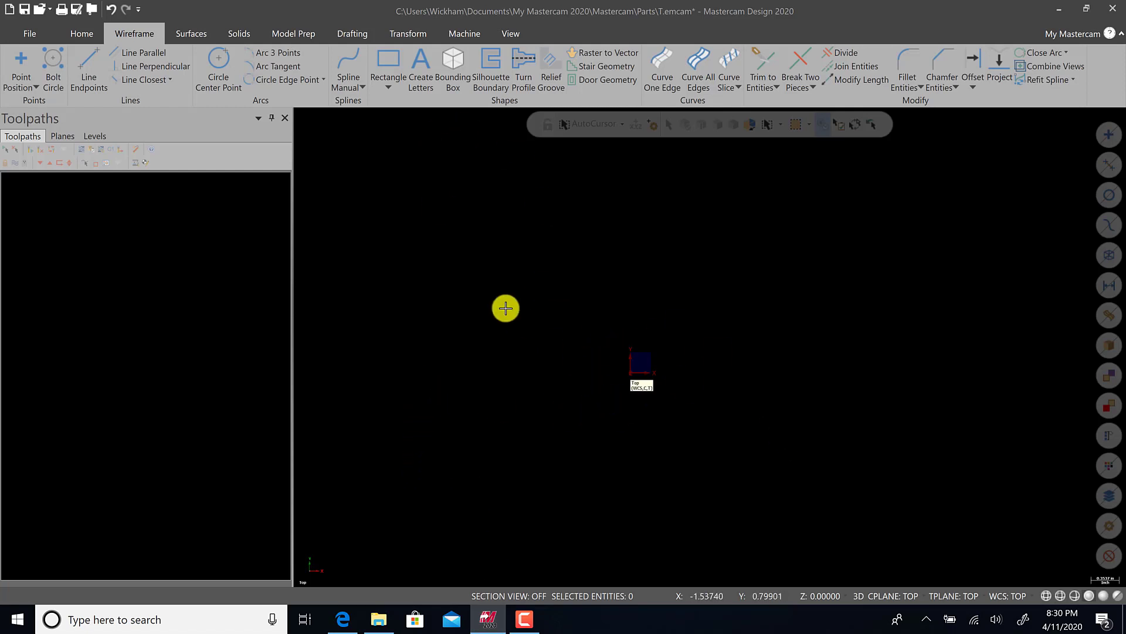
right_click(506, 307)
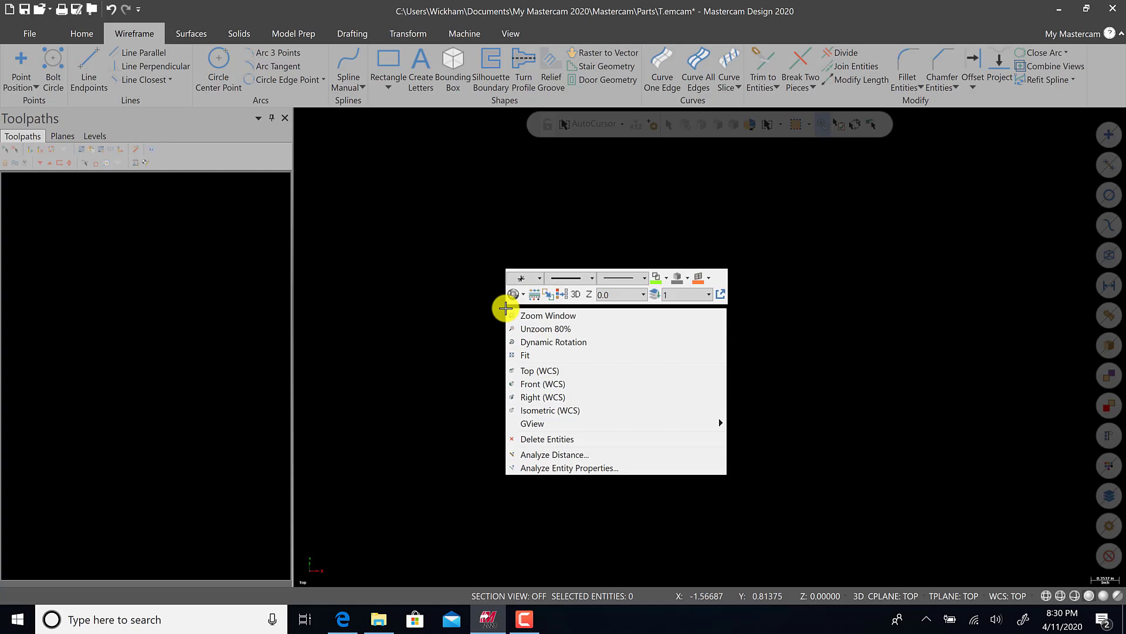
left_click(541, 371)
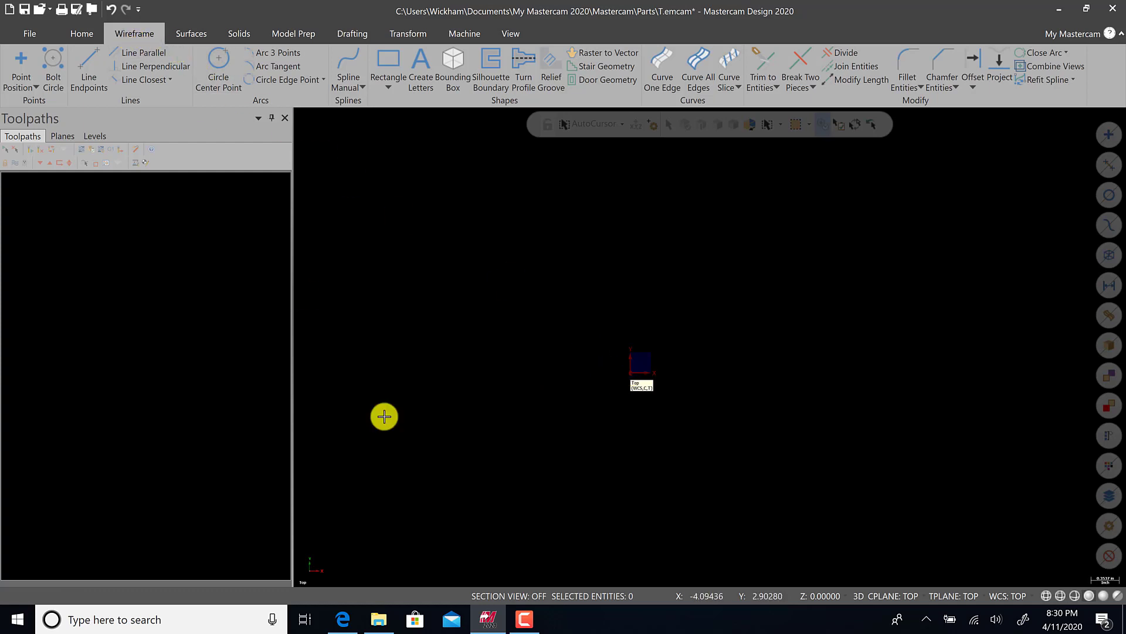
left_click(355, 622)
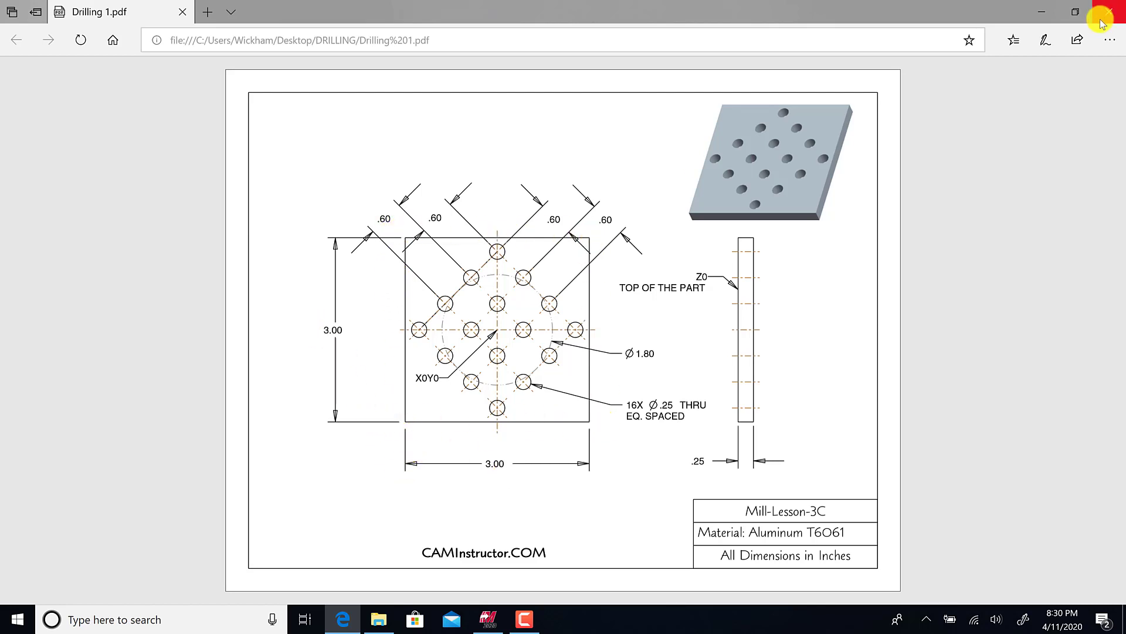
left_click(1042, 12)
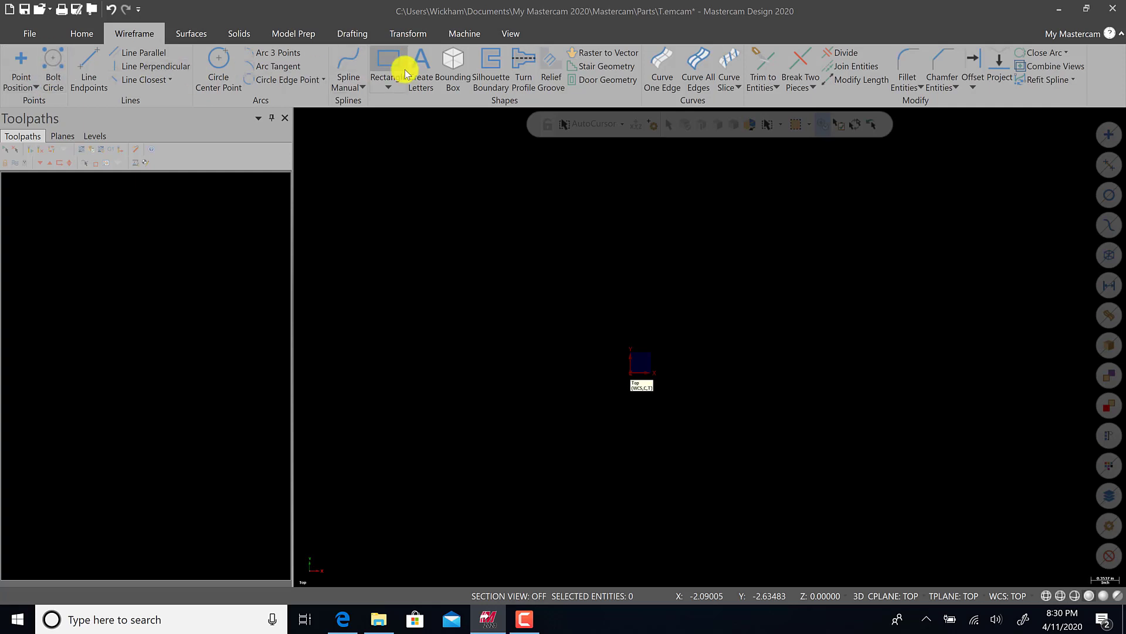
Draw a centre-anchored rectangle at the origin with width 3 and height 3
left_click(391, 66)
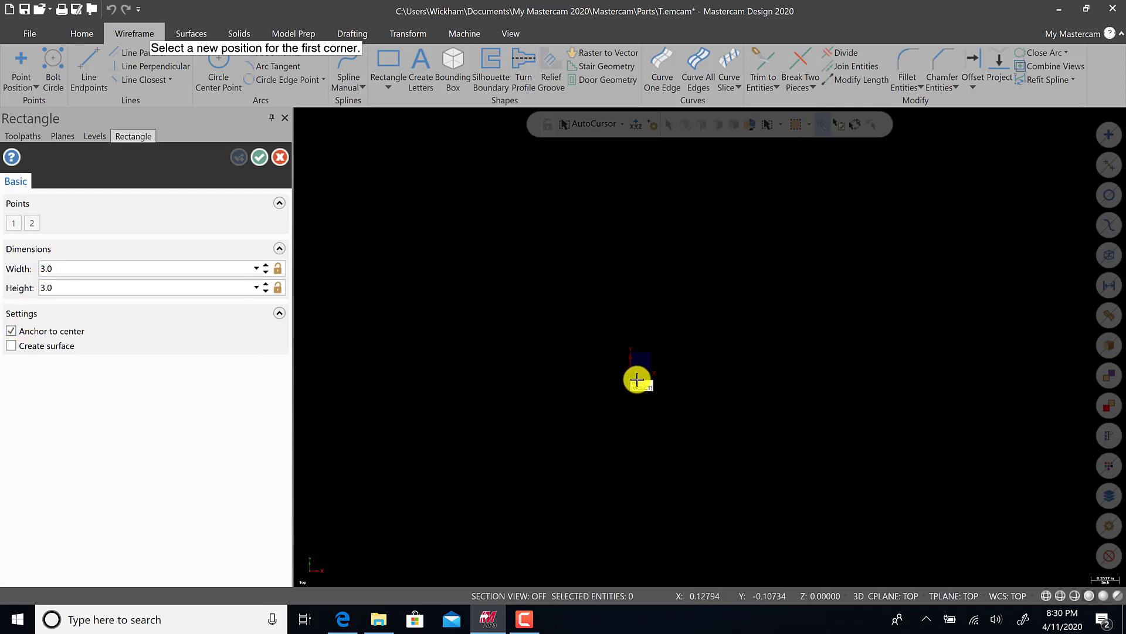
left_click(632, 374)
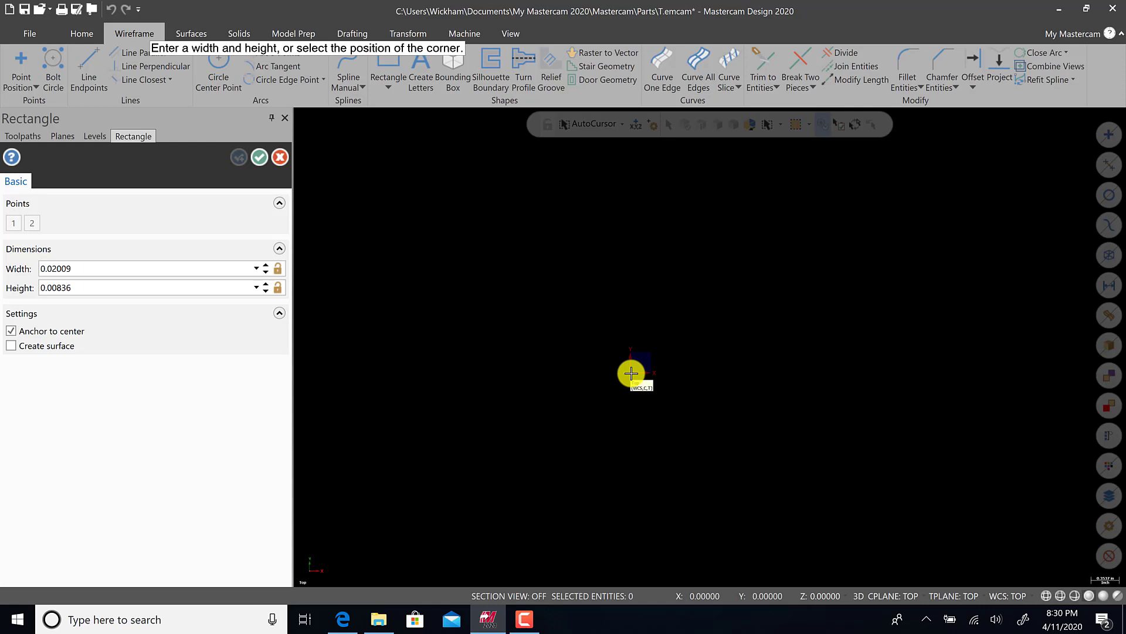
left_click(463, 217)
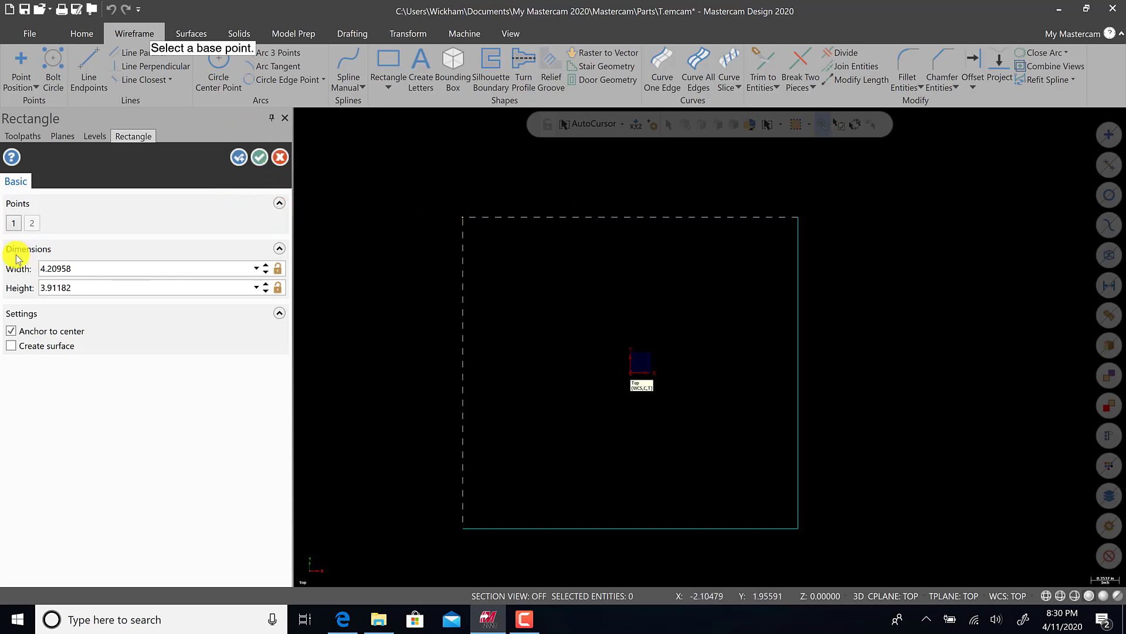
left_click(85, 267)
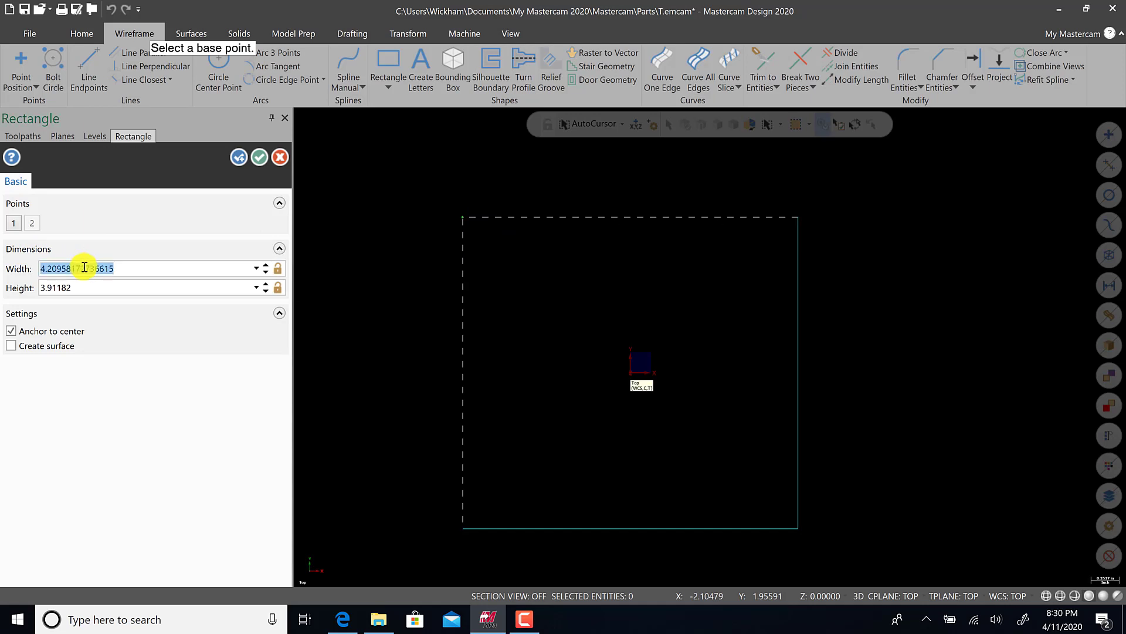
type("3.")
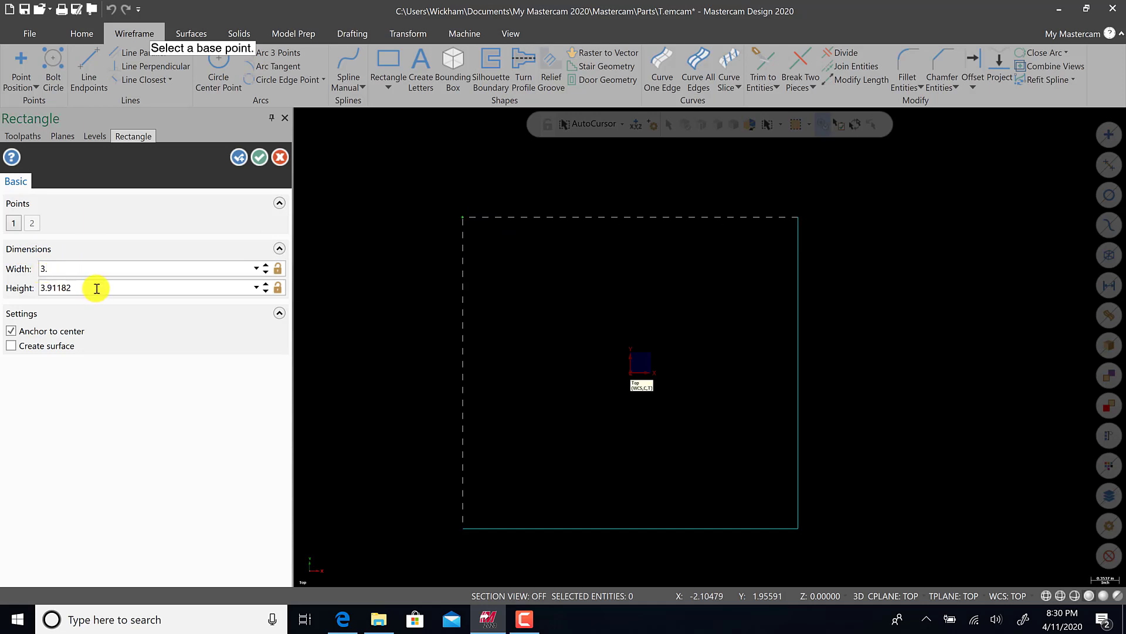
left_click(96, 287)
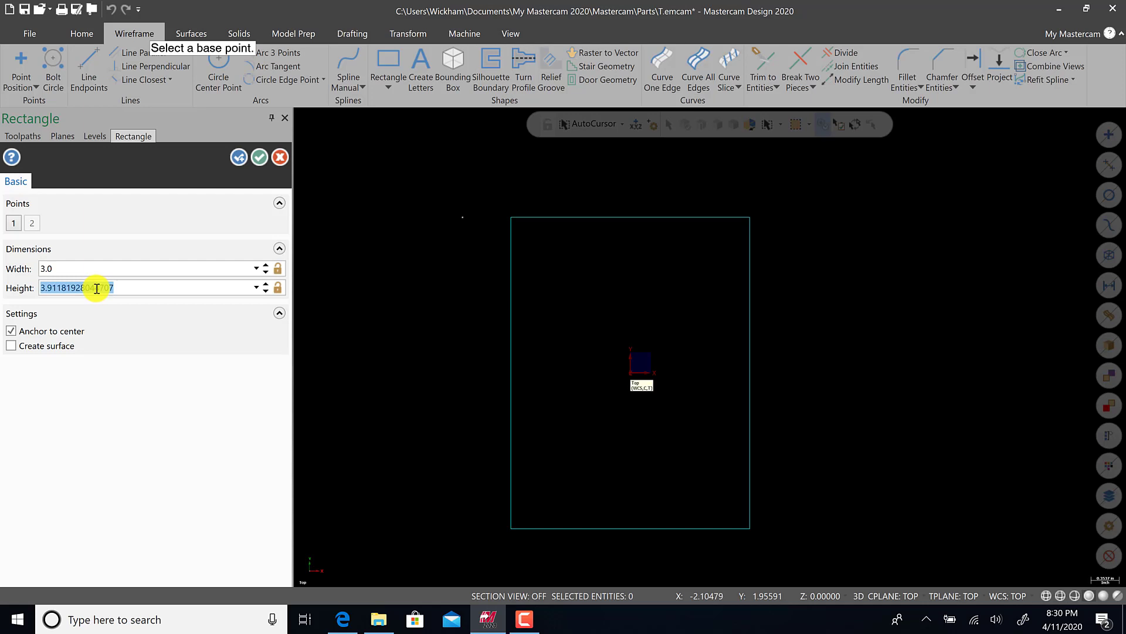
type("3")
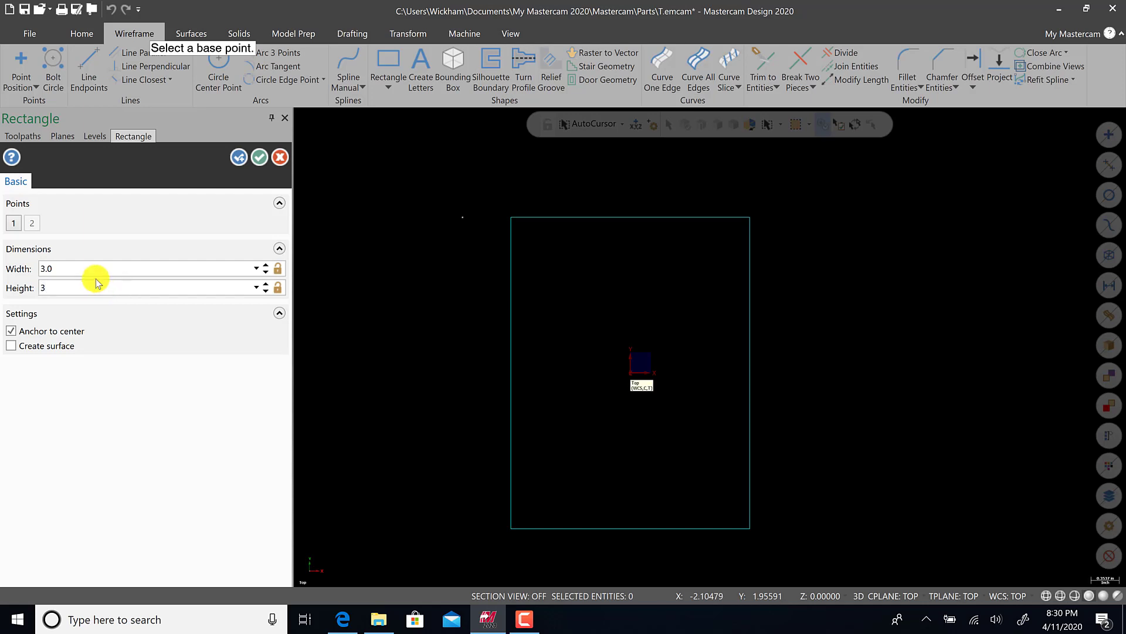
left_click(96, 269)
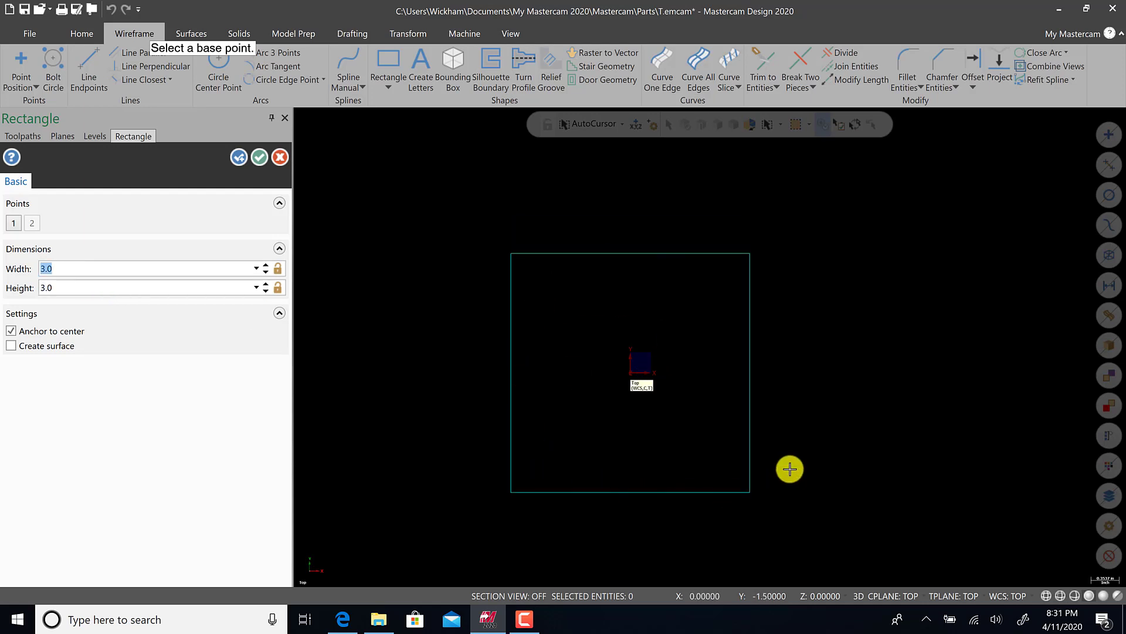
left_click(258, 158)
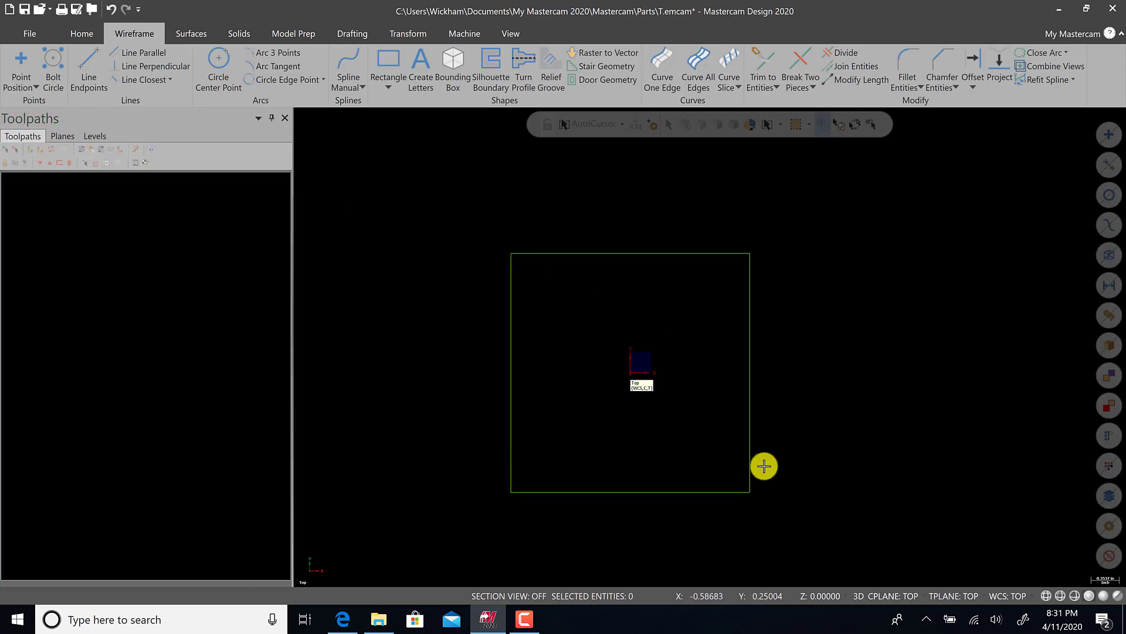
scroll(761, 465, "up", 2)
scroll(425, 176, "up", 1)
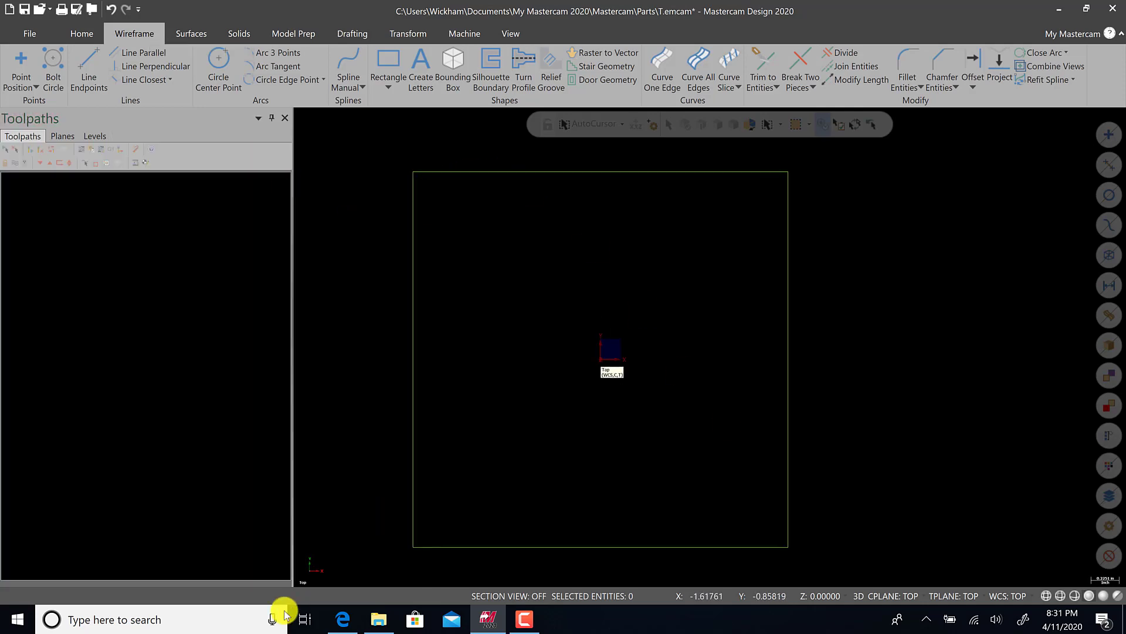
left_click(345, 619)
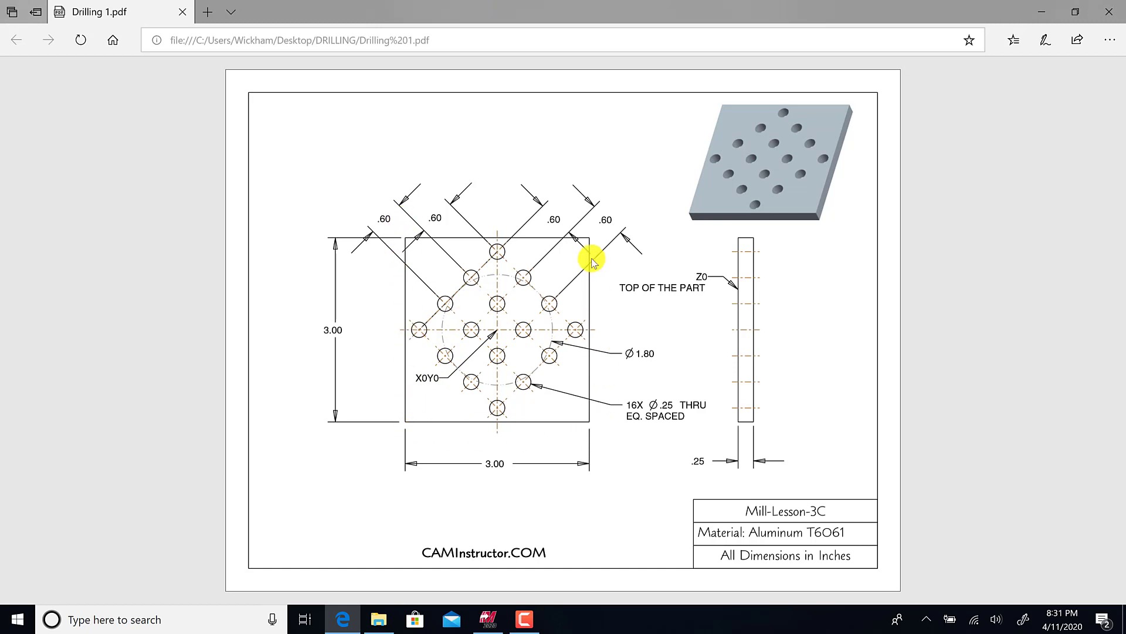
left_click(493, 618)
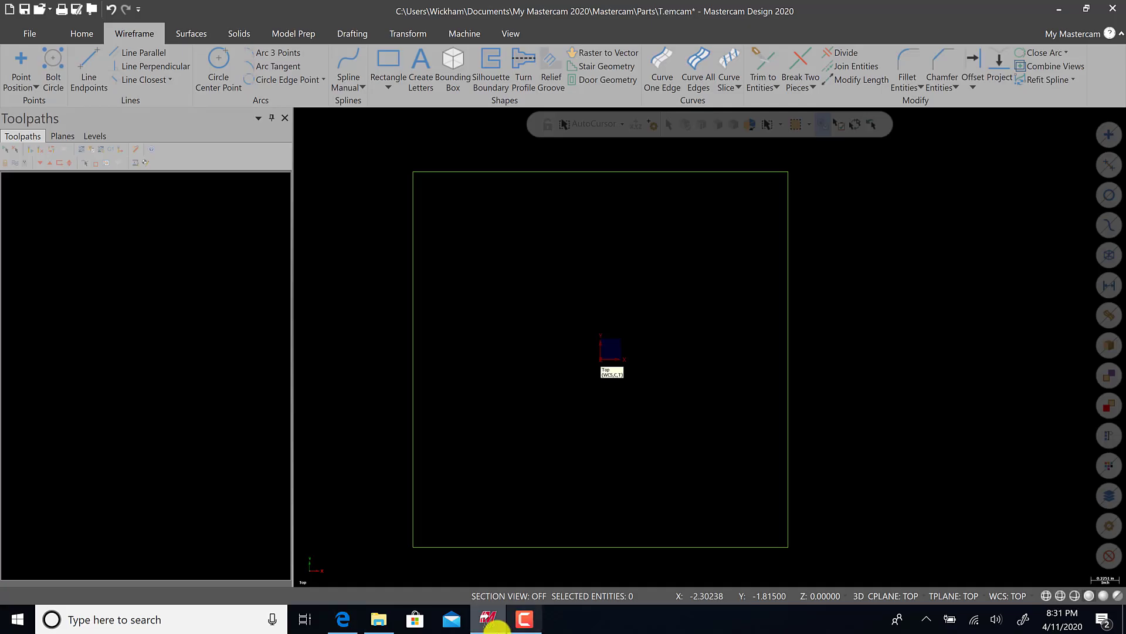
left_click(343, 619)
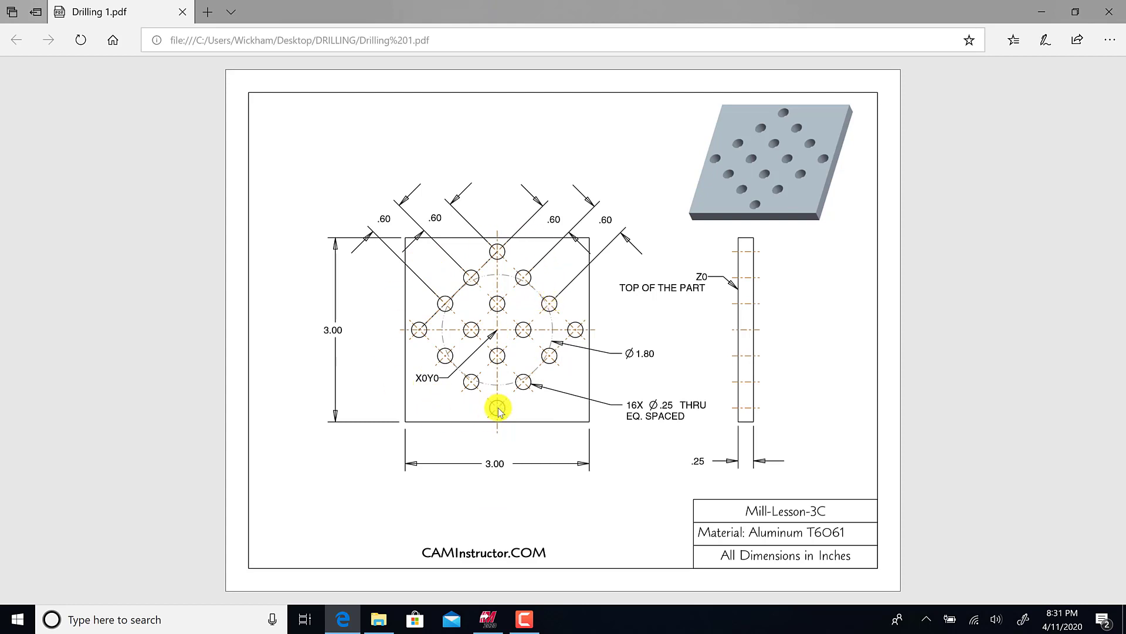
left_click(489, 619)
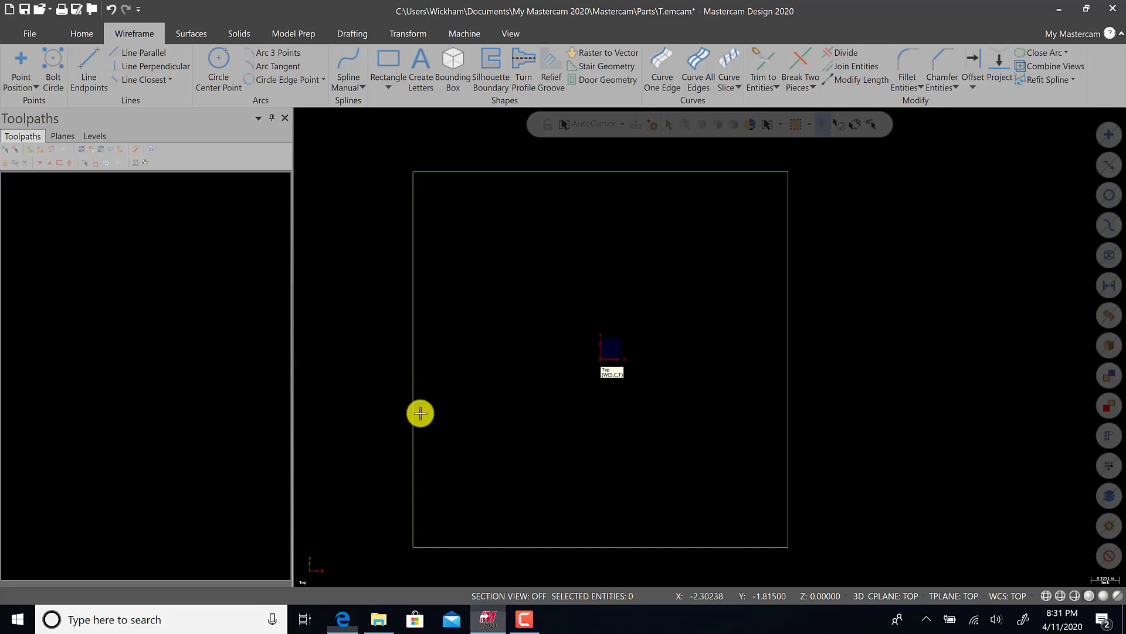
Create a 0.25-diameter circle at an entered centre point inside the square
left_click(217, 61)
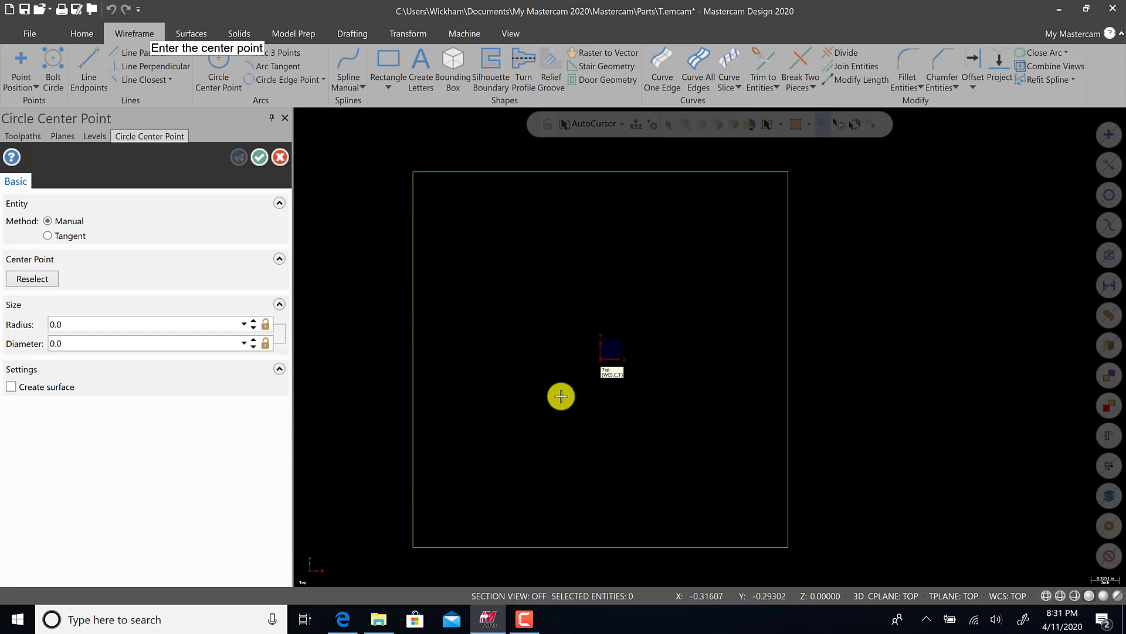
key("space")
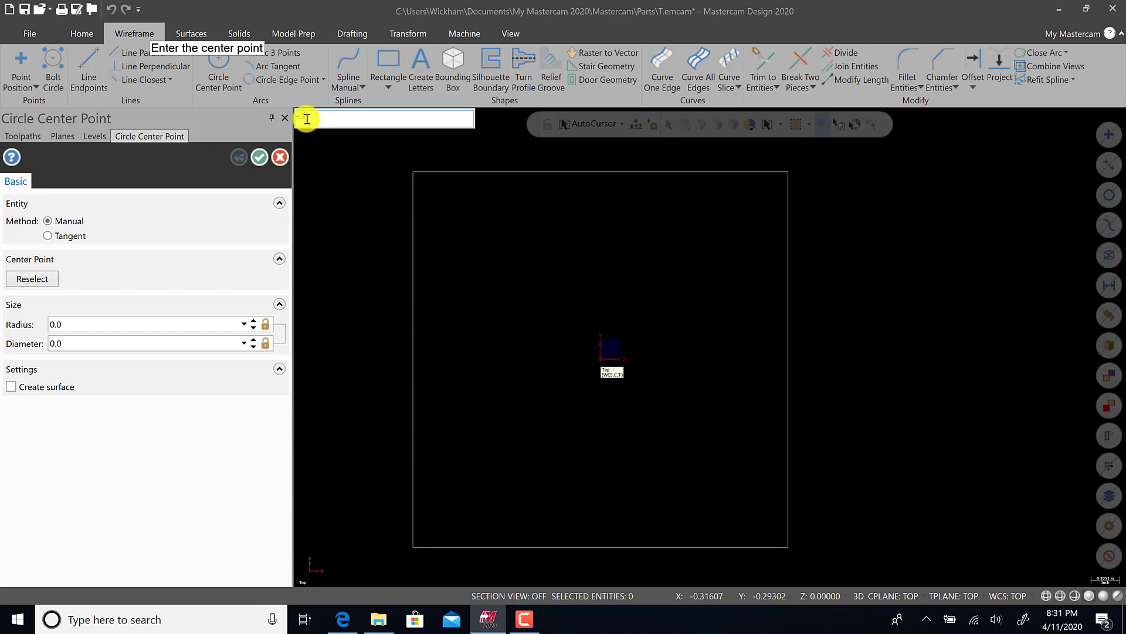
type("0")
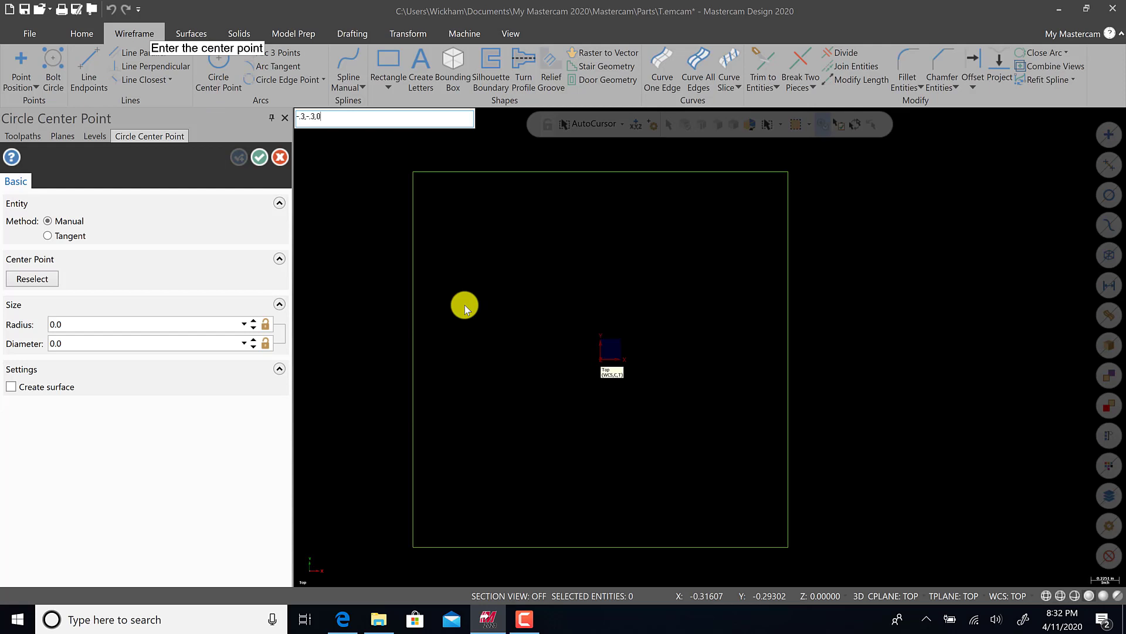
key("Return")
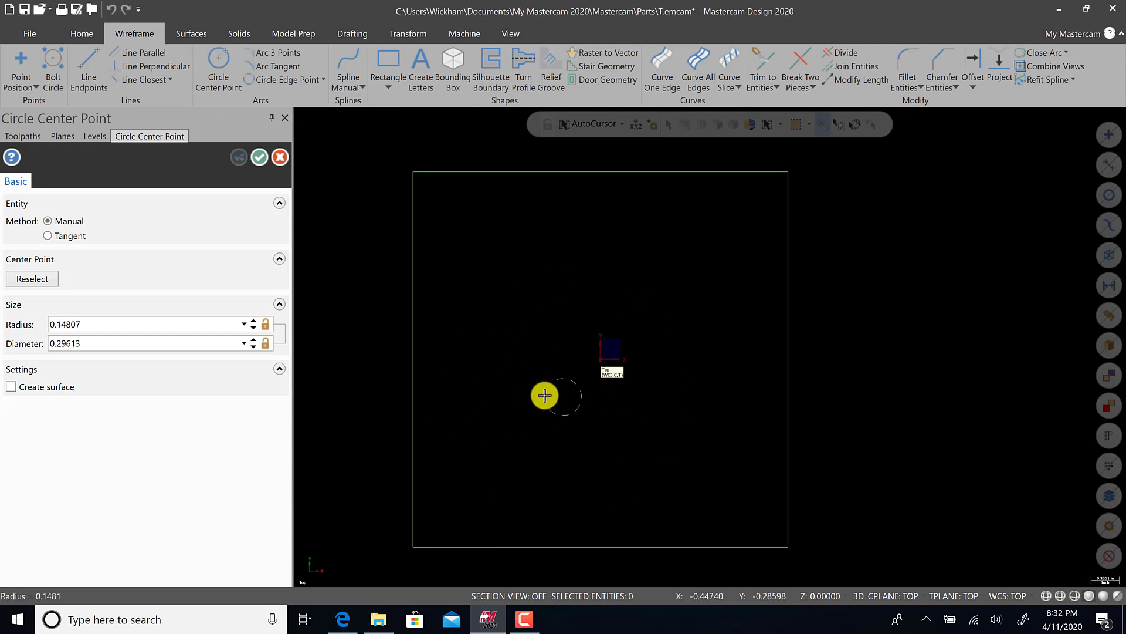
left_click(104, 339)
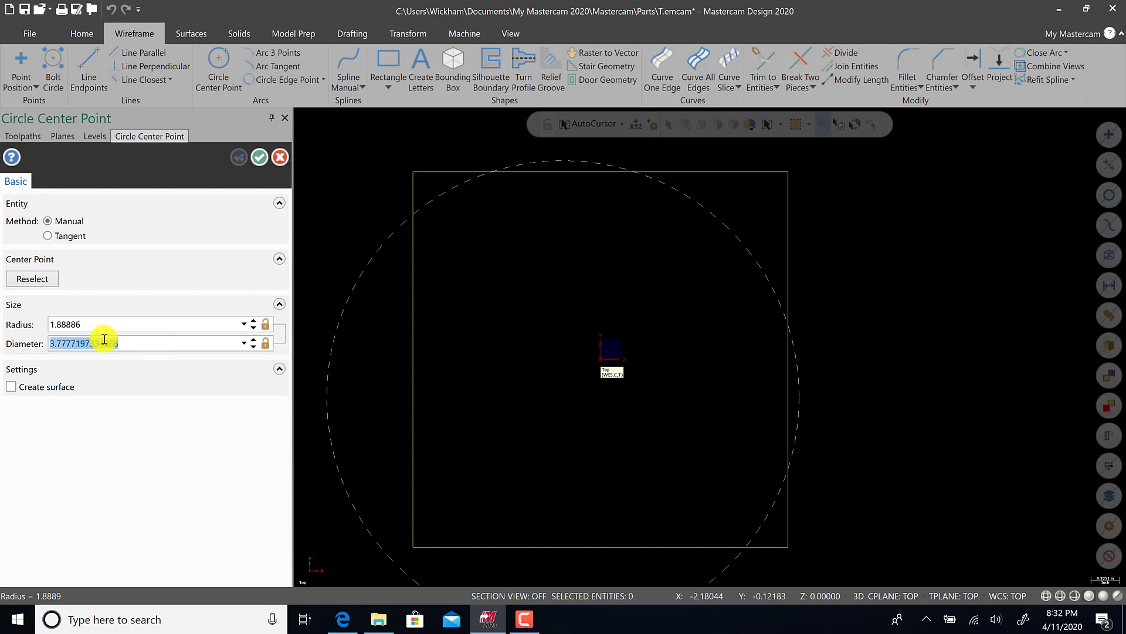
type(".")
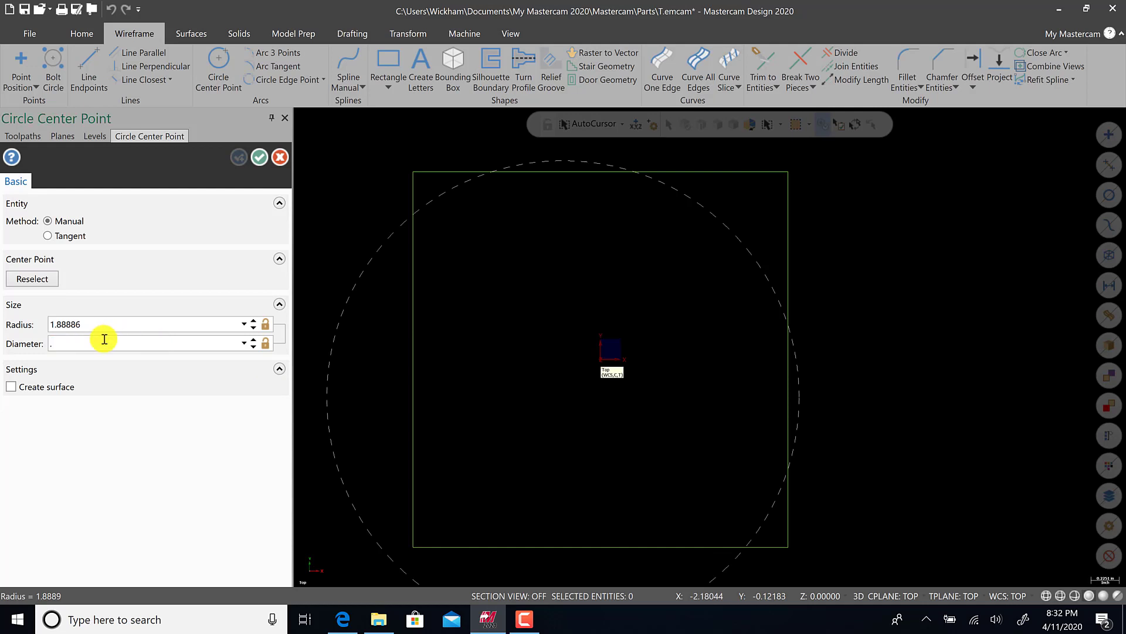
type("25")
key("Return")
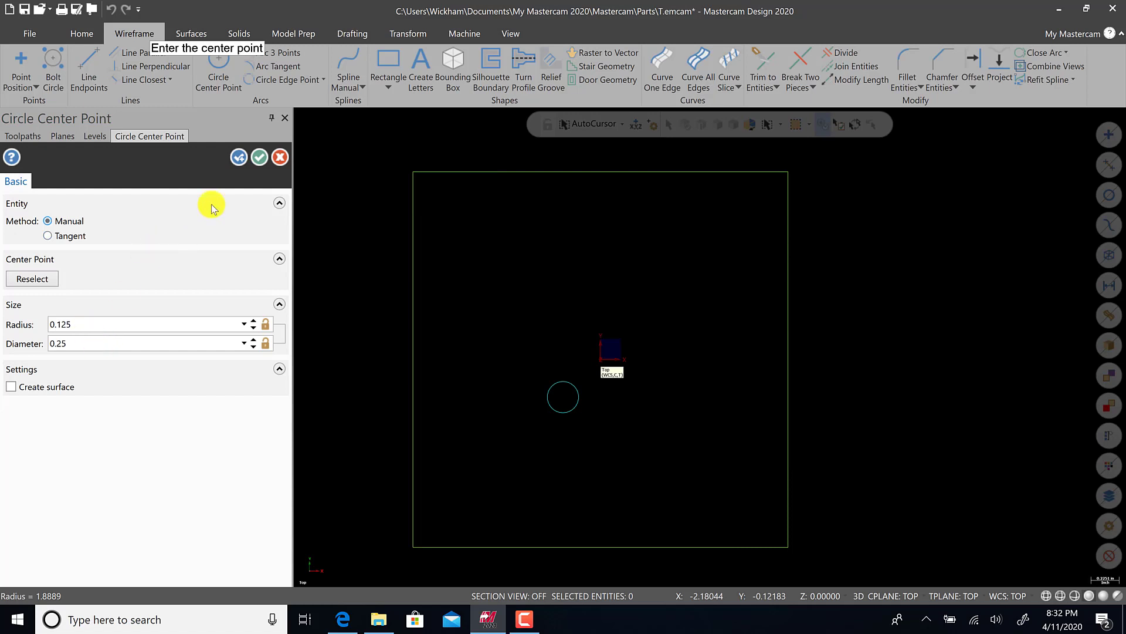
left_click(259, 157)
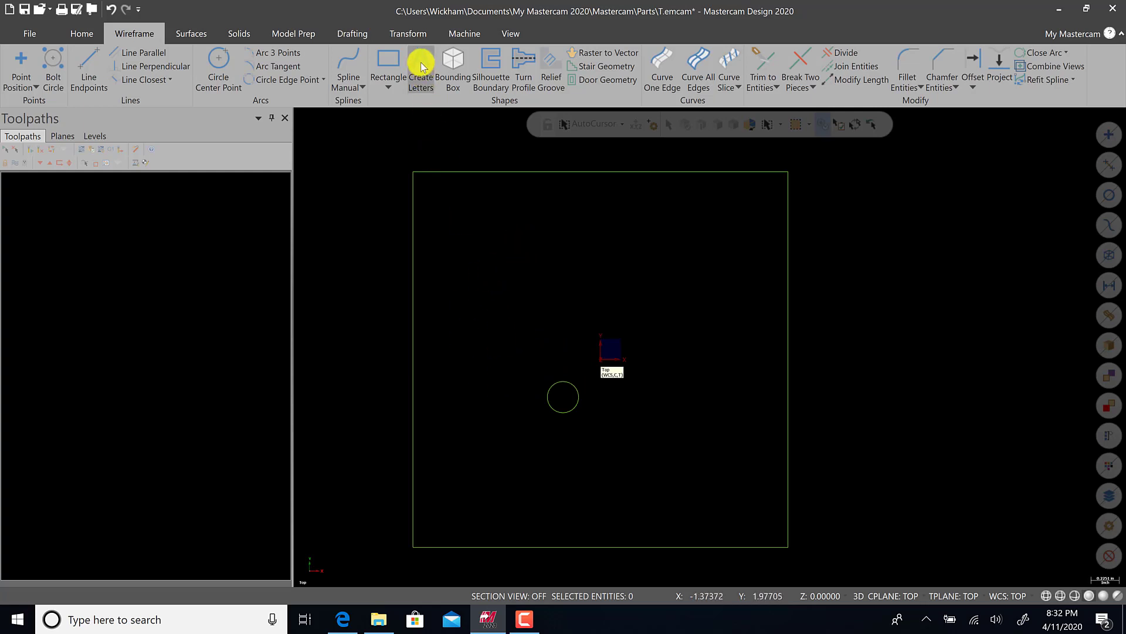
Switch the ribbon to the Transform tools
left_click(403, 36)
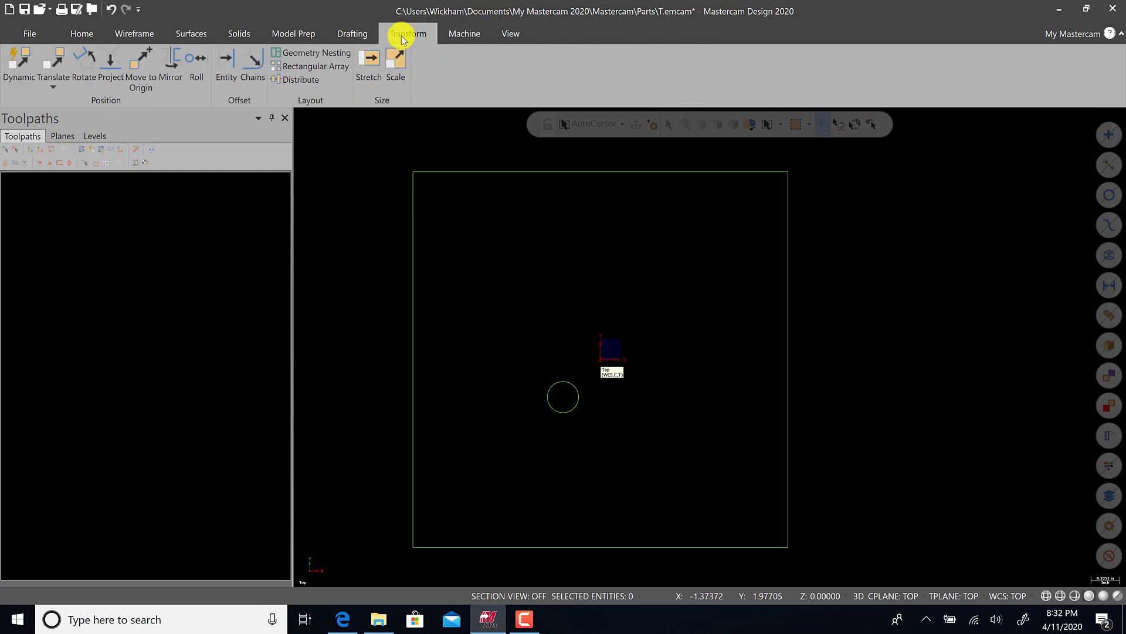
Set up a Translate copy of the circle with Delta X 0.6 toward the opposite side
left_click(51, 62)
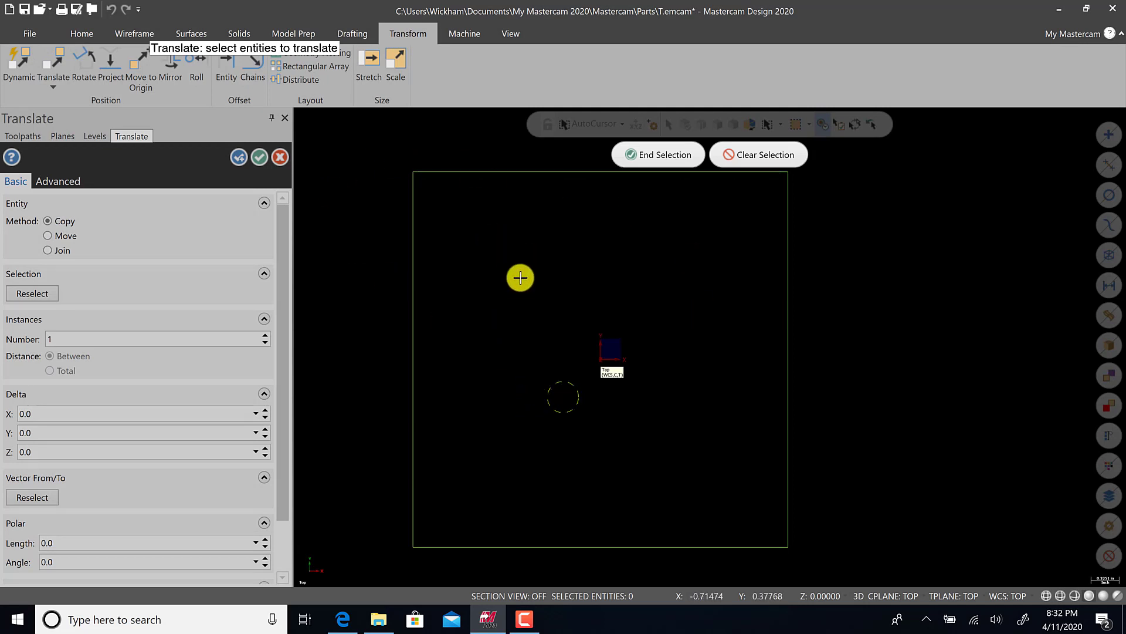
left_click(651, 155)
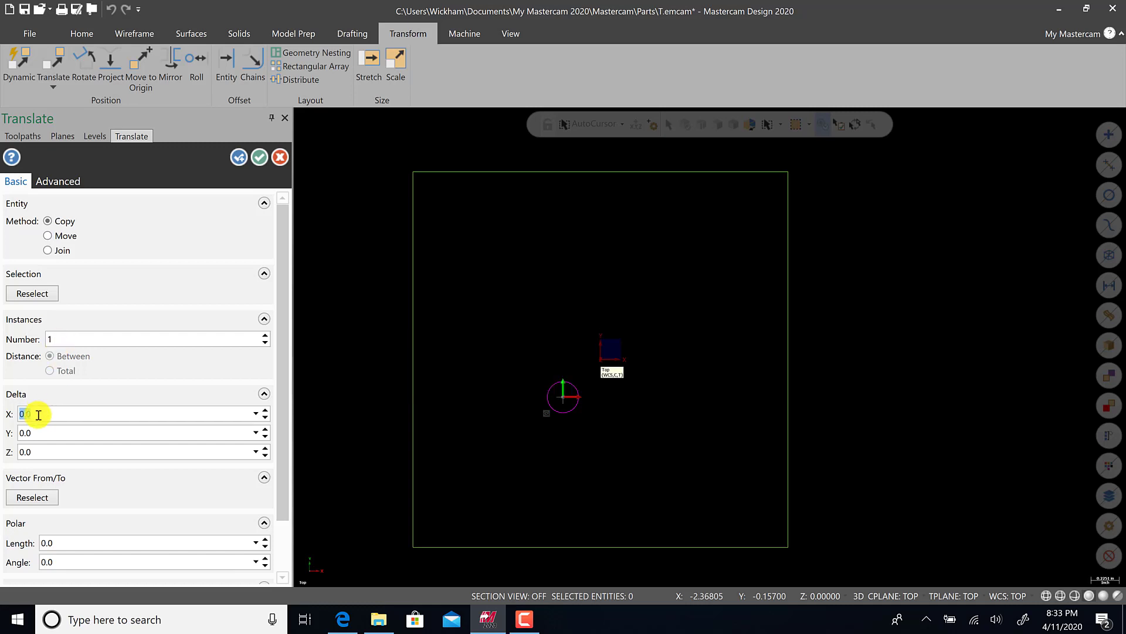
left_click_drag(38, 417, 15, 421)
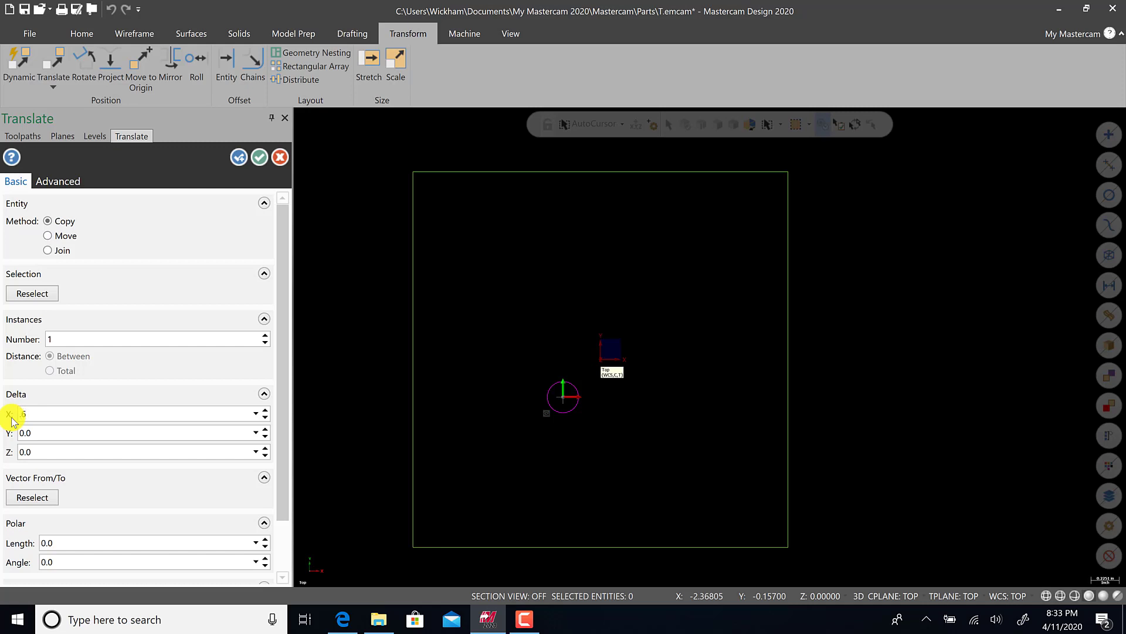
left_click(52, 432)
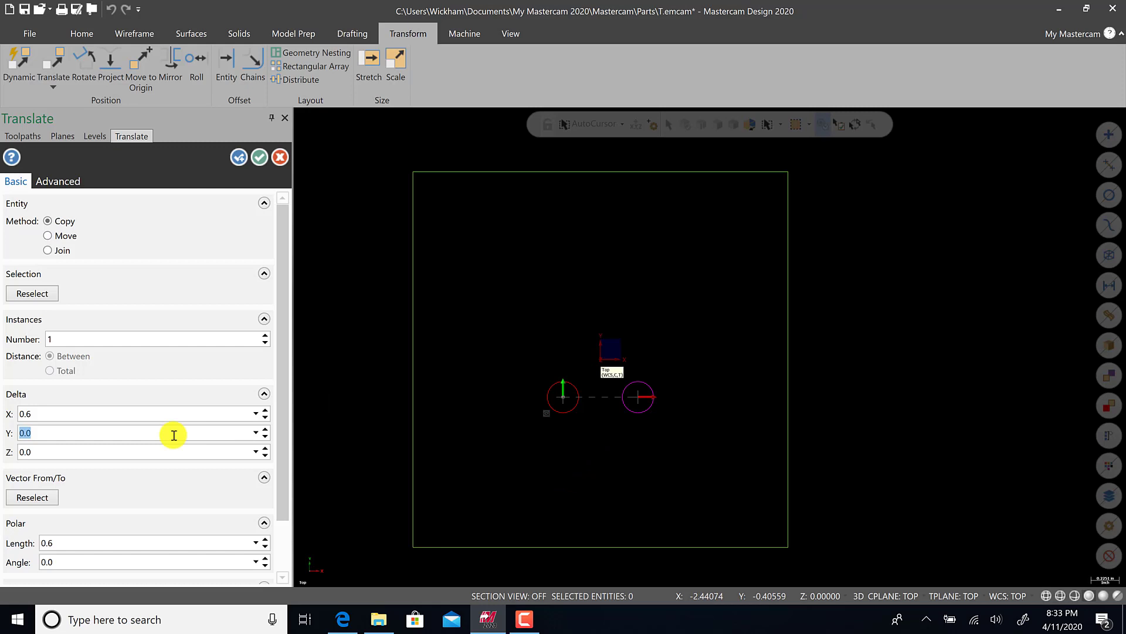
key("Down")
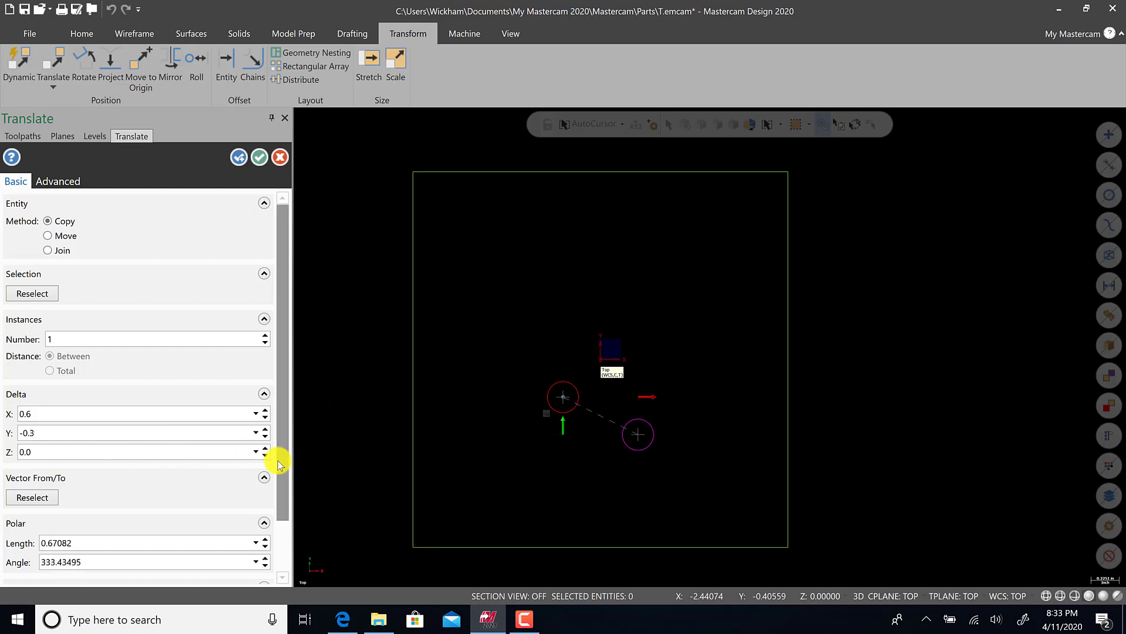
key("Up")
scroll(277, 460, "down", 3)
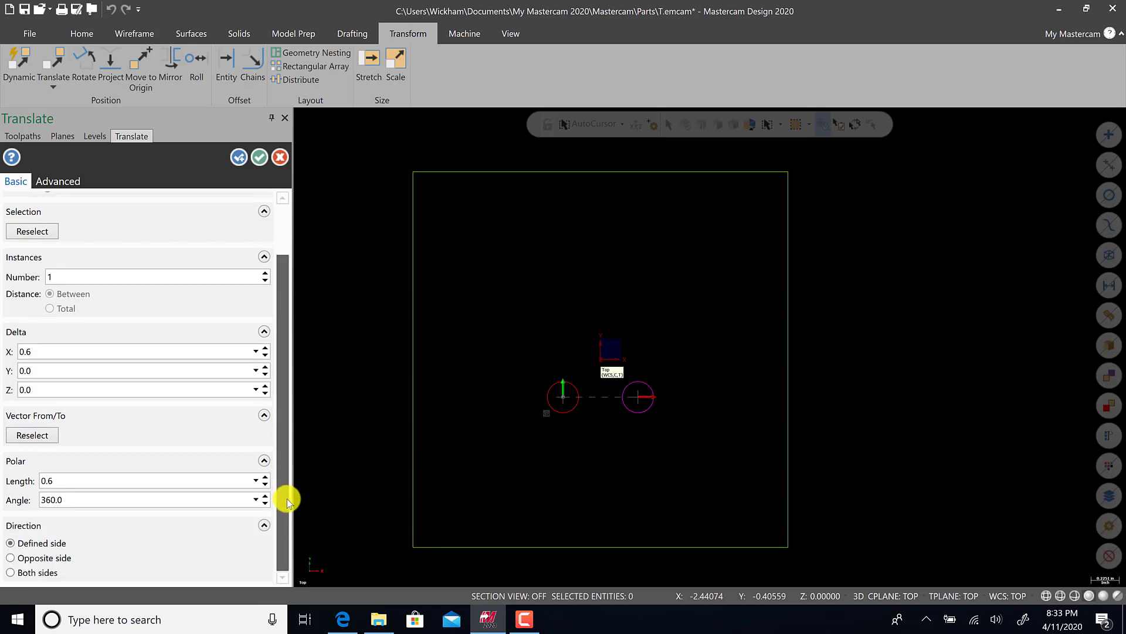
left_click(11, 558)
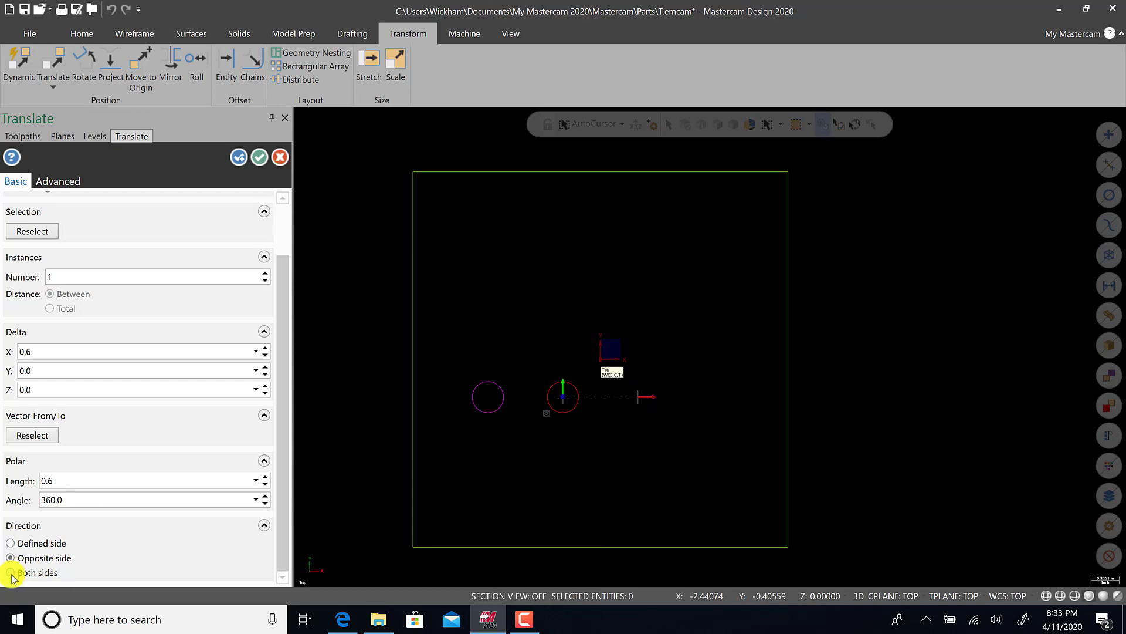
left_click(10, 542)
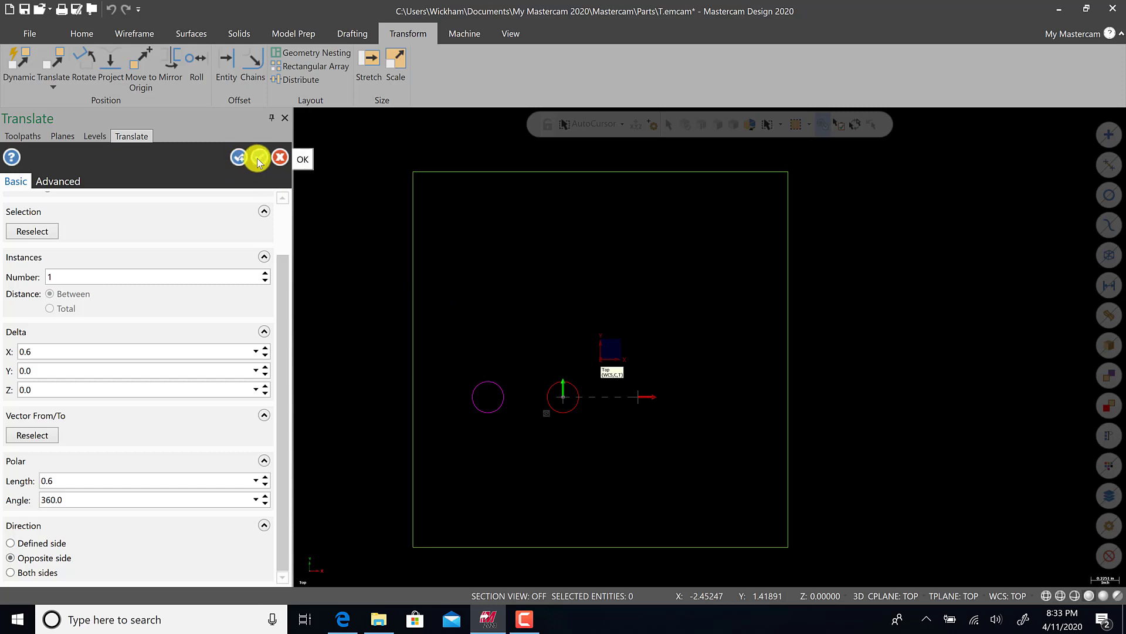
Keep the left copy, then set up both circles copied 0.6 in Y on the opposite side
left_click(239, 159)
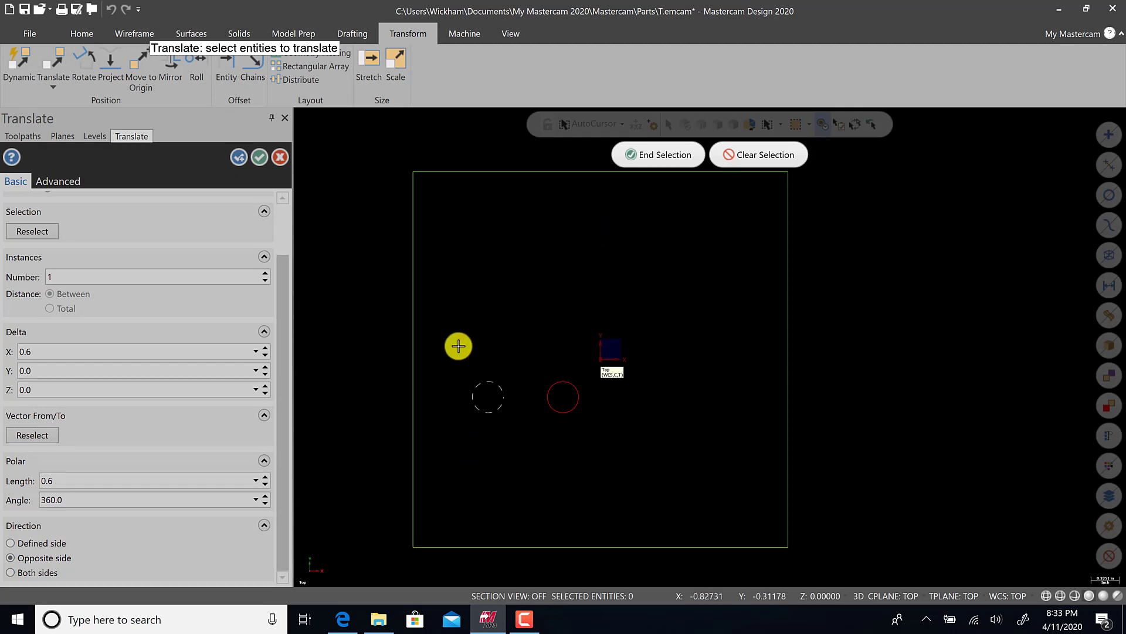
left_click_drag(451, 351, 587, 431)
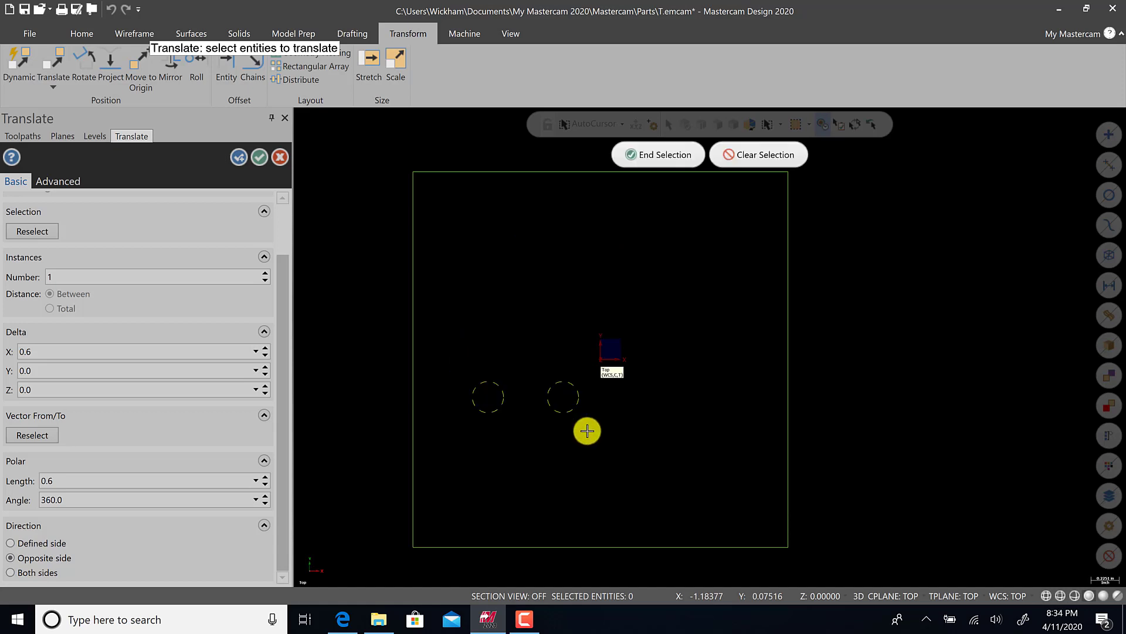
left_click(662, 155)
left_click(53, 356)
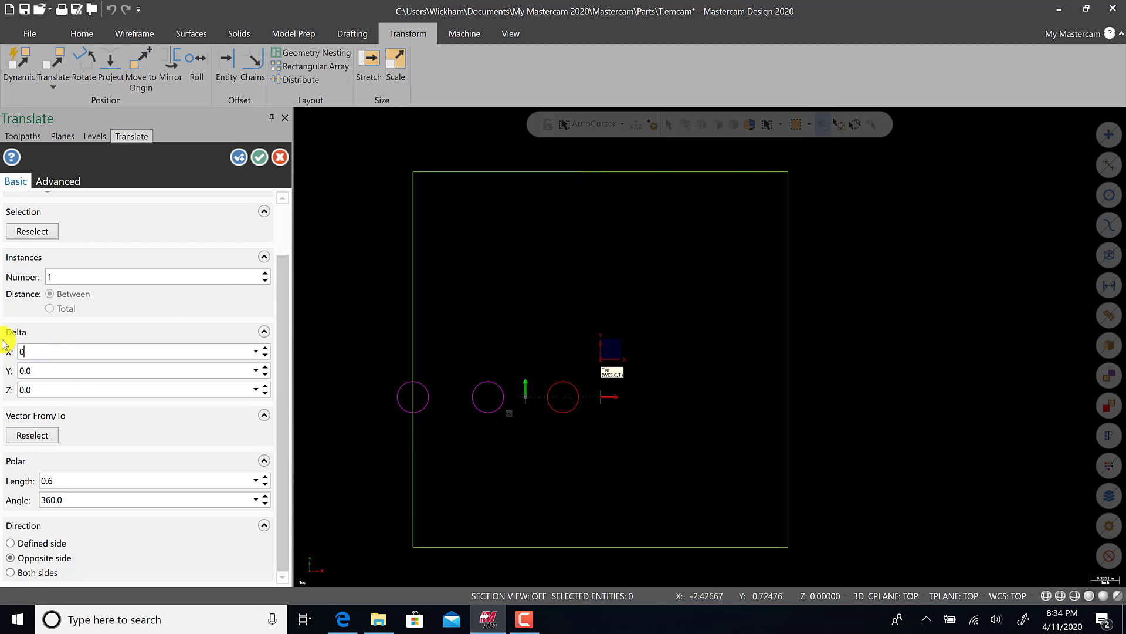
left_click(47, 369)
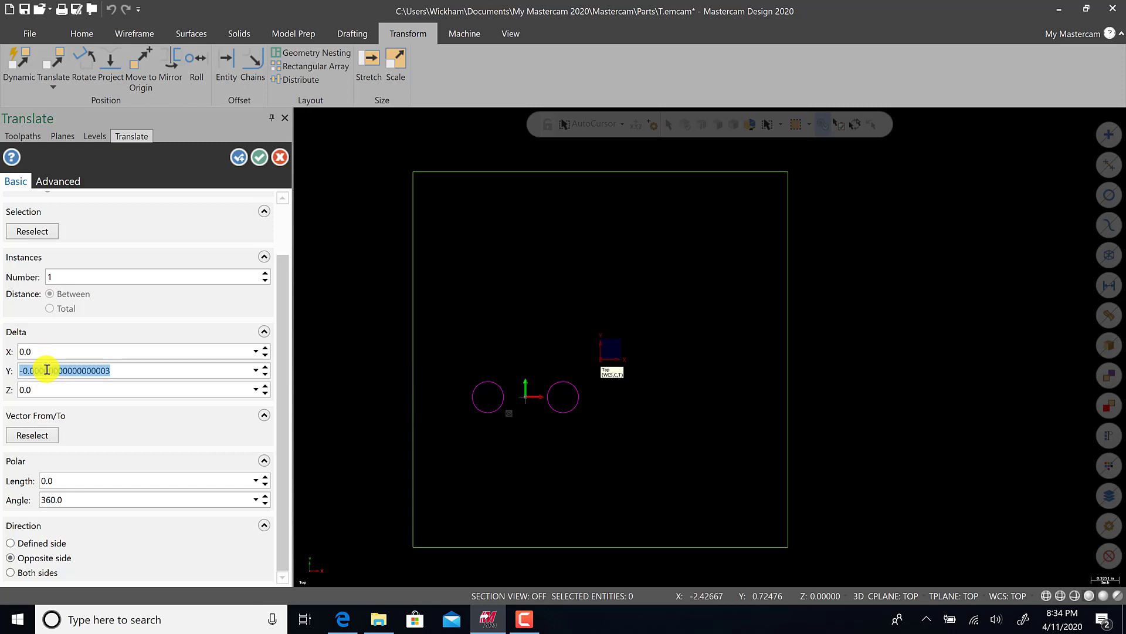
key("BackSpace")
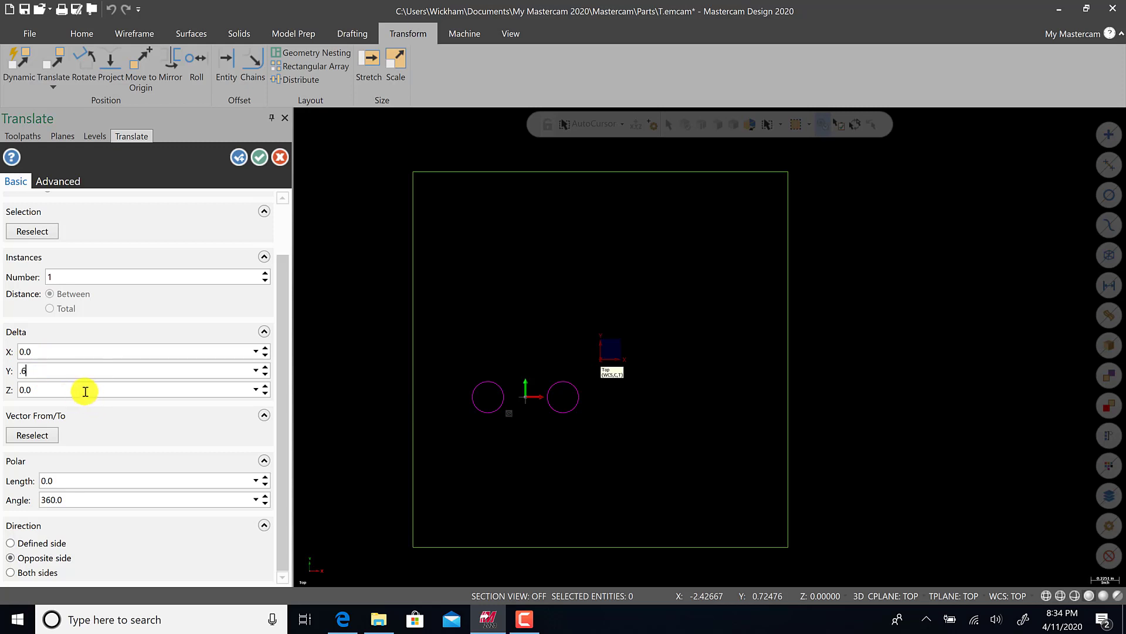
left_click(86, 390)
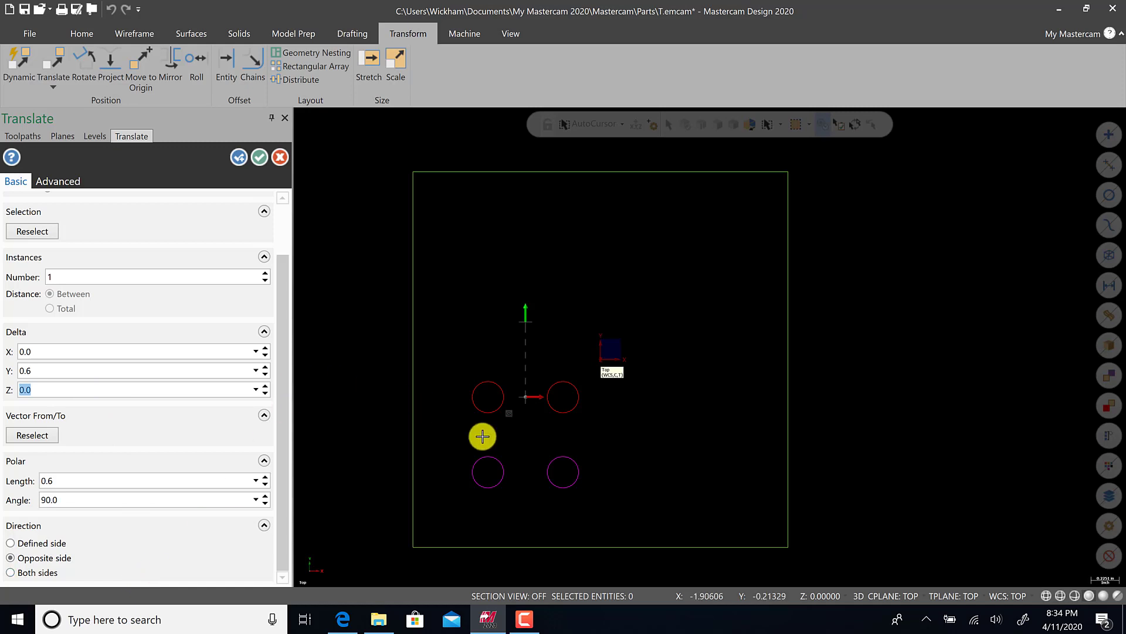
left_click(344, 620)
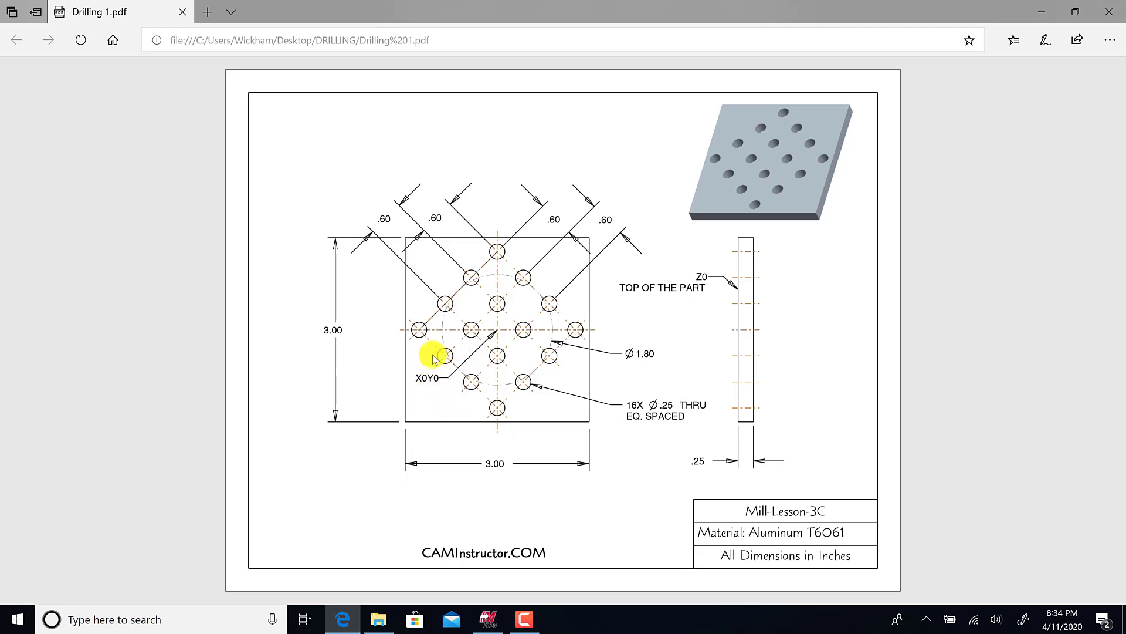
left_click(488, 619)
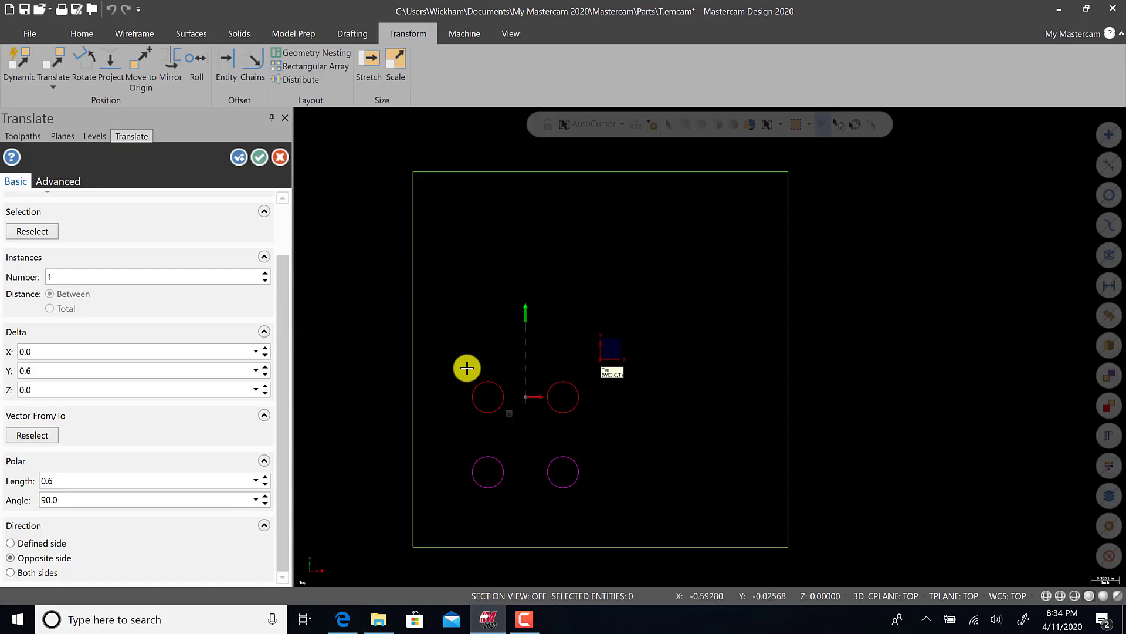
Apply the downward copy and reset the four circles to their default colour
left_click(262, 159)
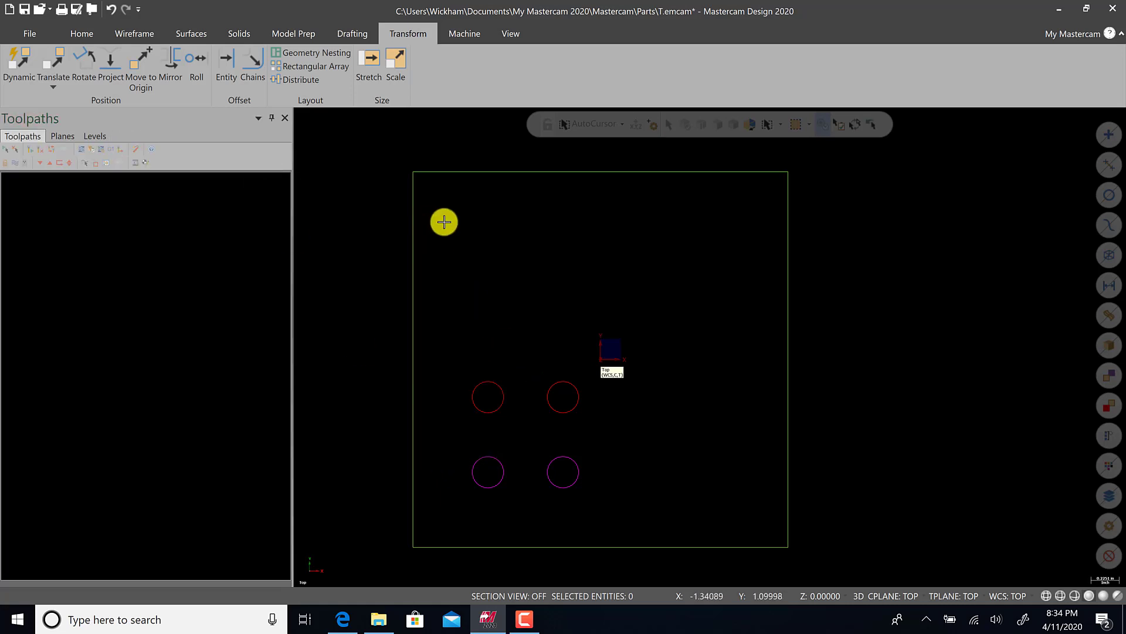
right_click(478, 226)
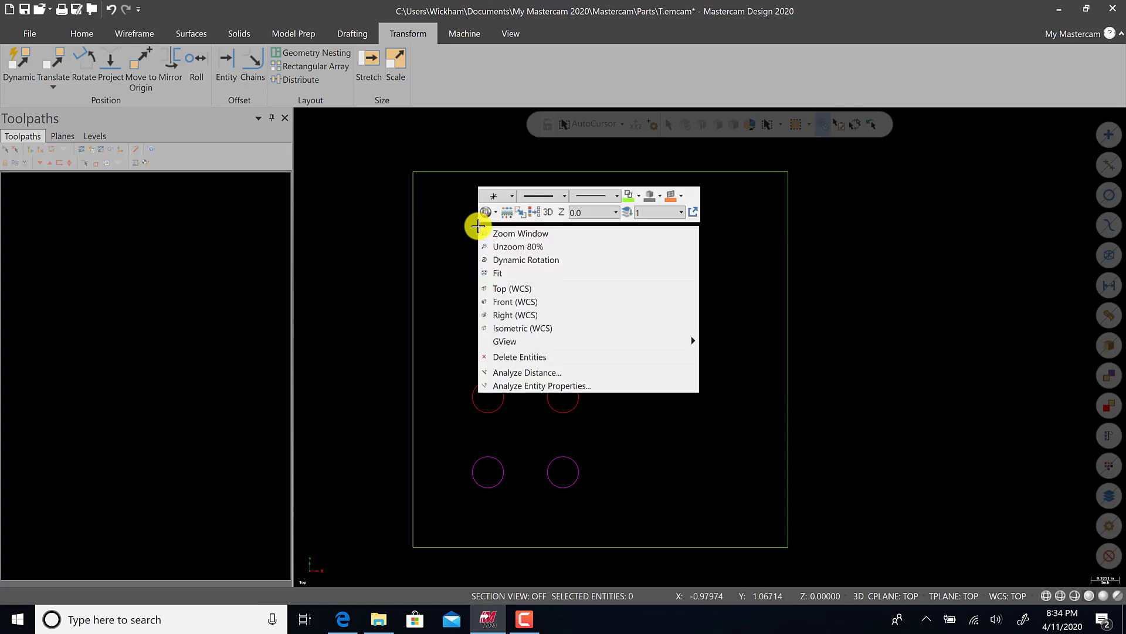
left_click(536, 214)
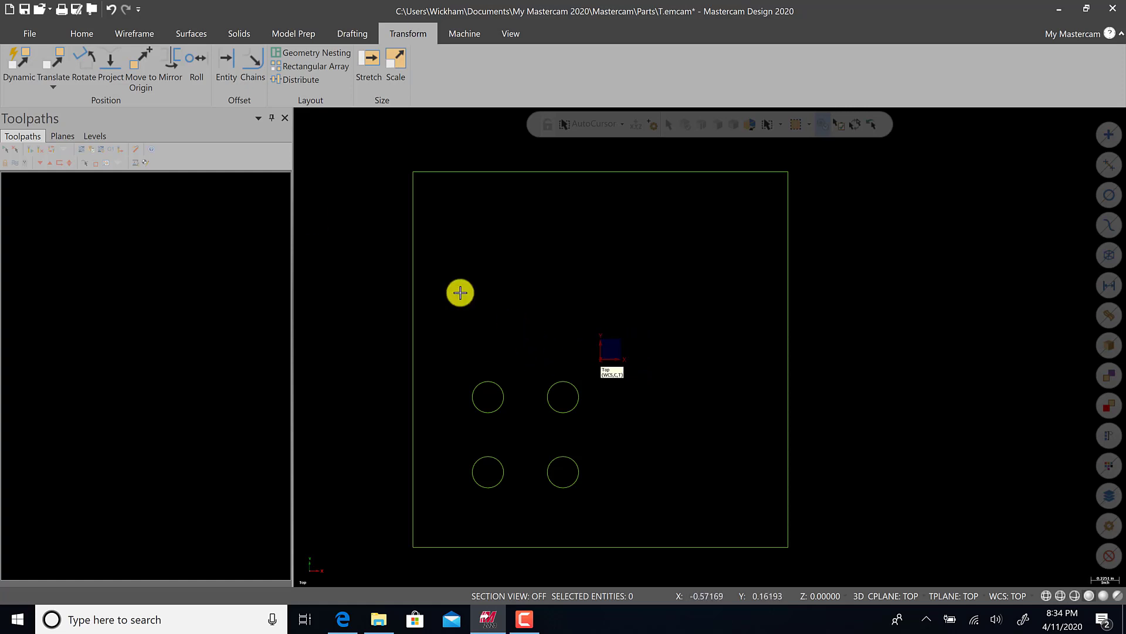
Mirror the four lower-left circles across the X axis to make eight
left_click(168, 62)
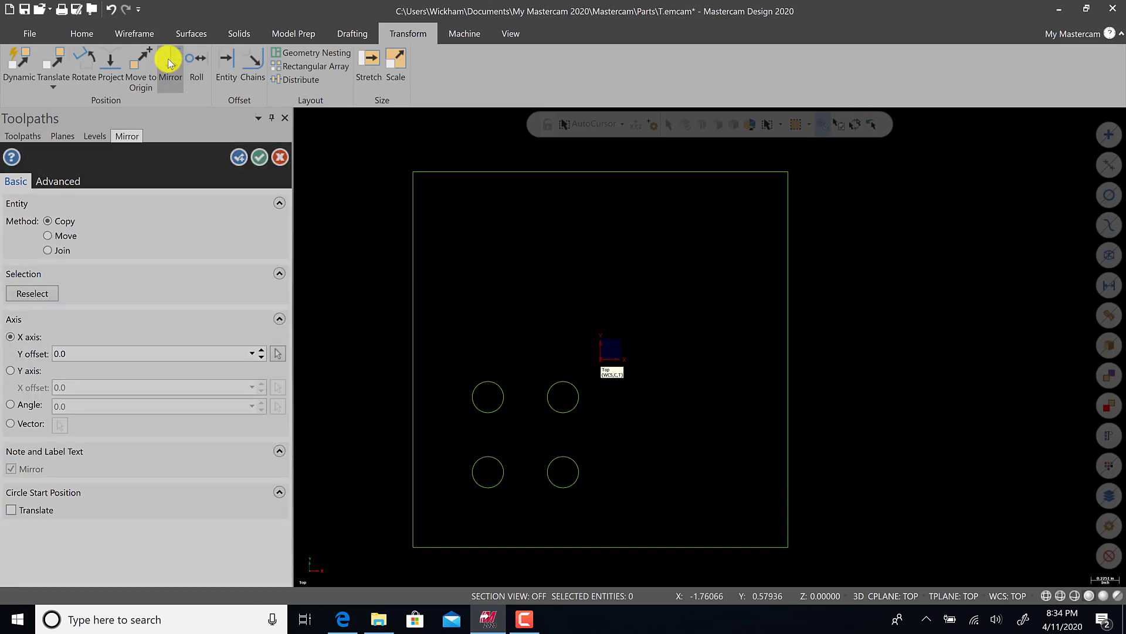
left_click_drag(463, 361, 587, 524)
left_click(640, 156)
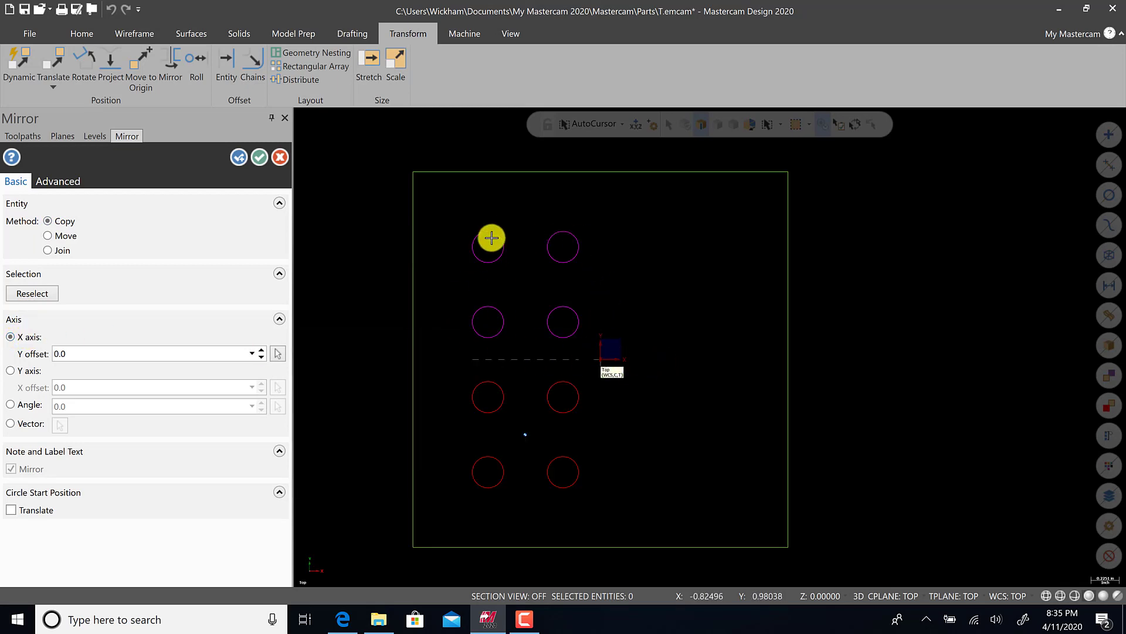
left_click(234, 158)
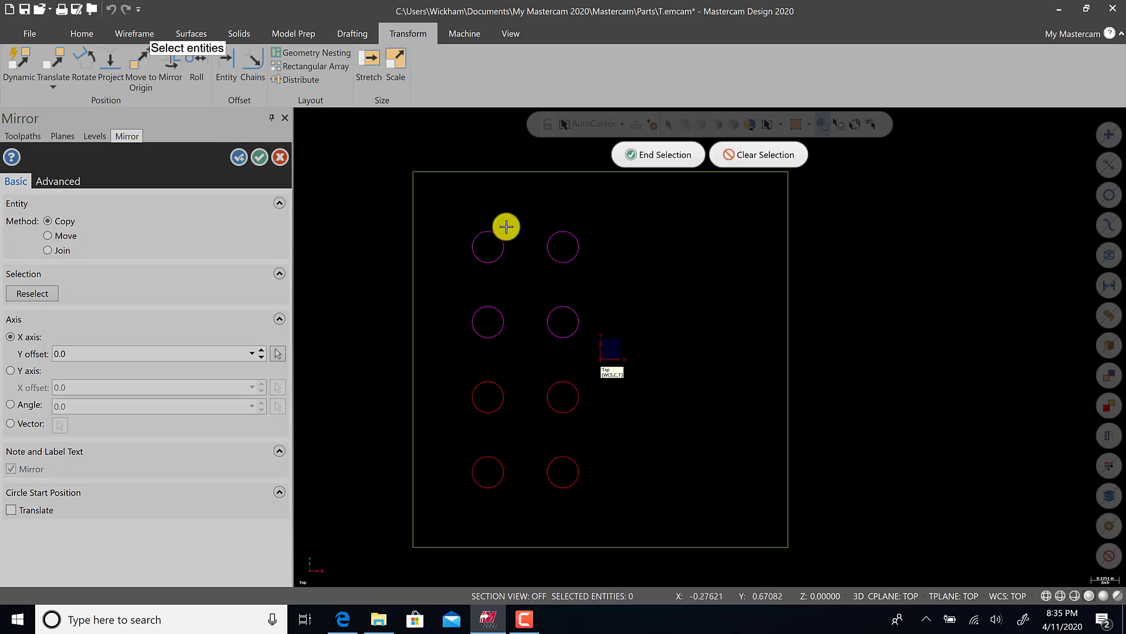
Mirror all eight circles across the Y axis to complete the 4×4 grid
left_click_drag(445, 209, 589, 496)
left_click(646, 156)
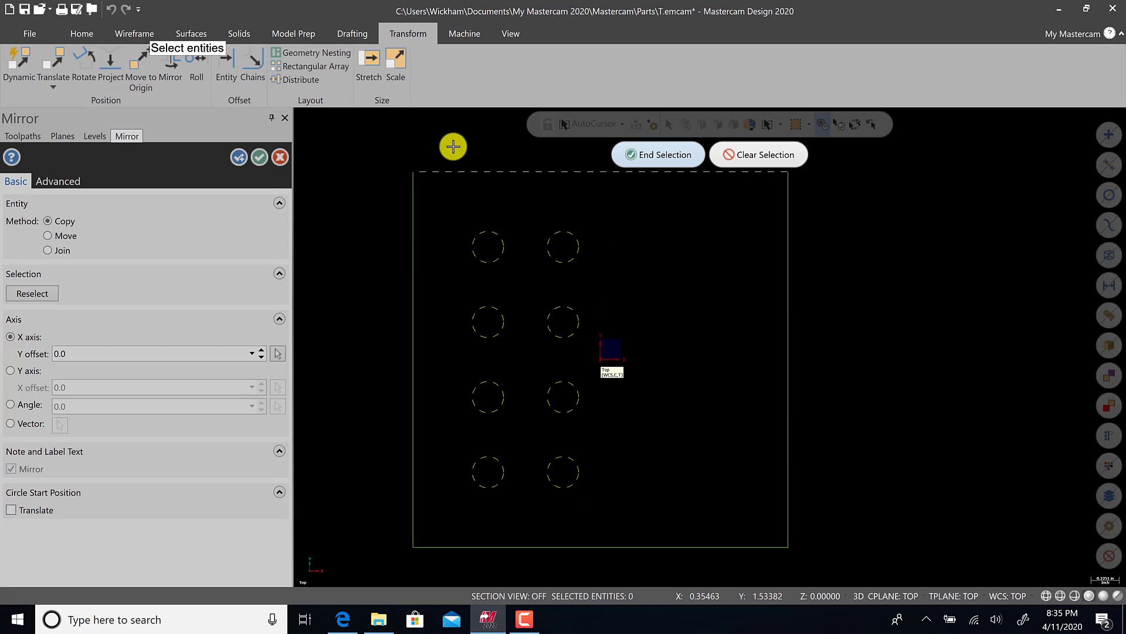
left_click(11, 370)
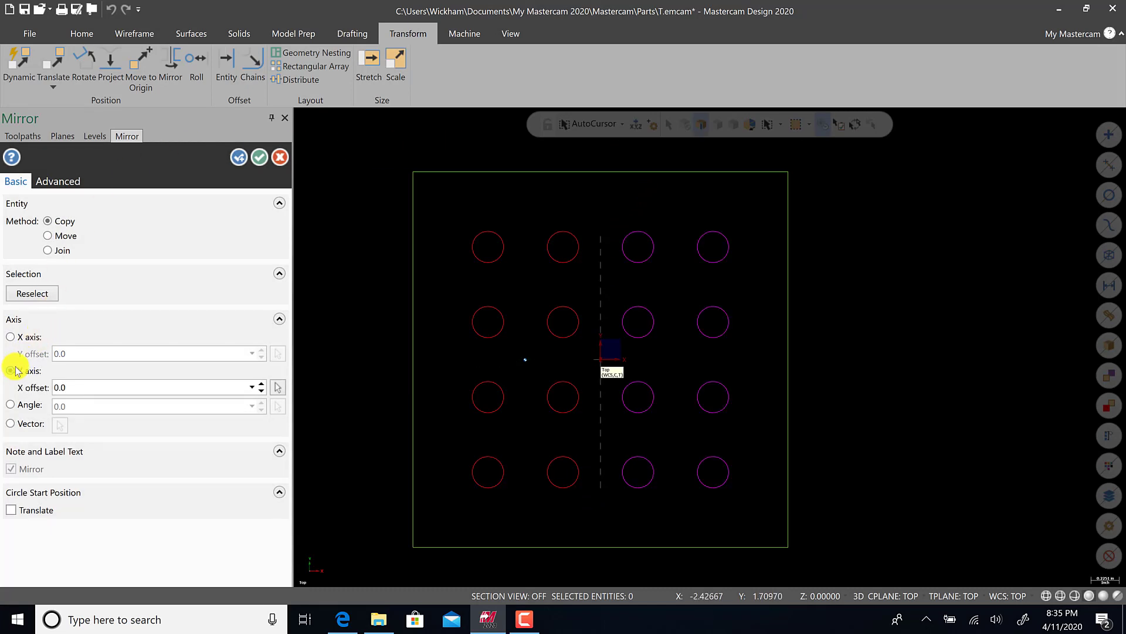
left_click(261, 151)
right_click(437, 283)
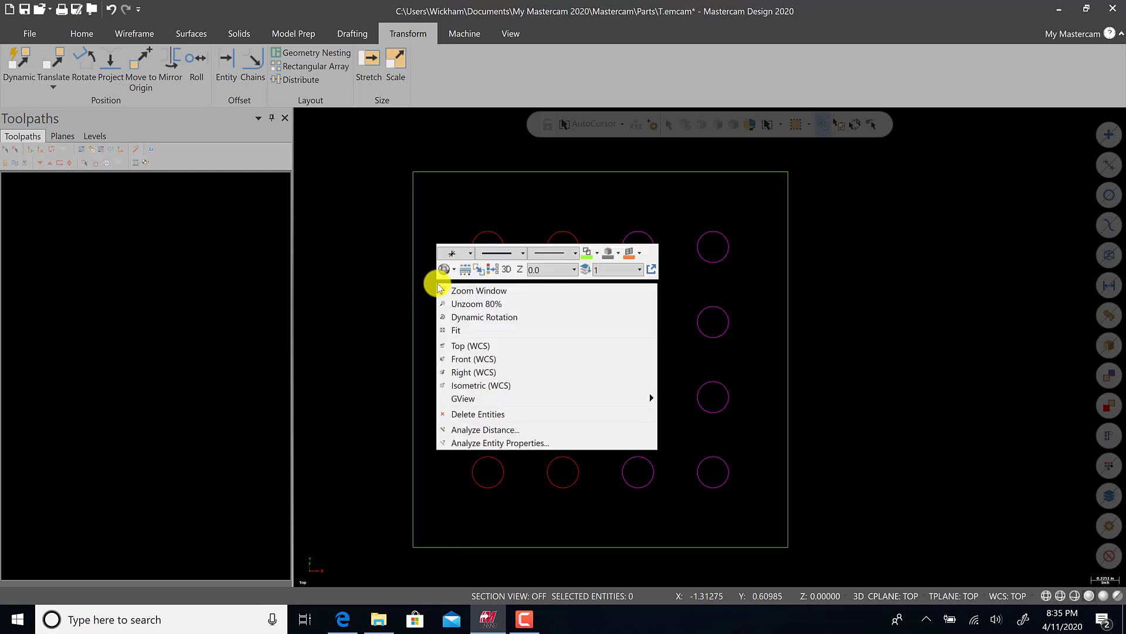
Clear the result colours and rotate all sixteen circles 45° about the origin using Move
left_click(496, 270)
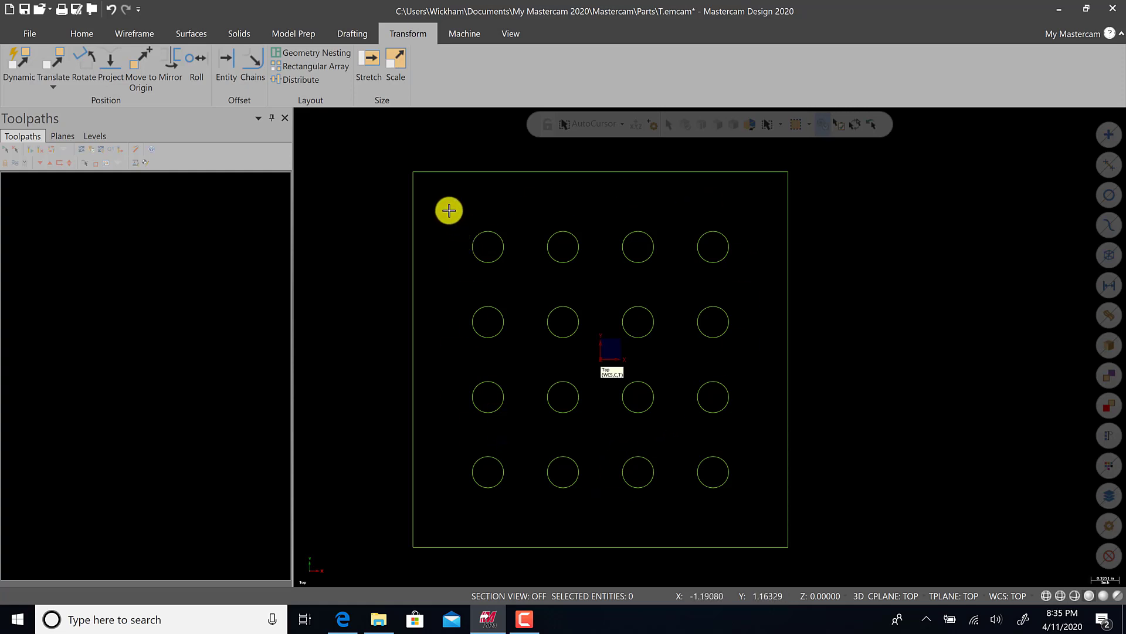
left_click(84, 69)
left_click_drag(444, 204, 748, 511)
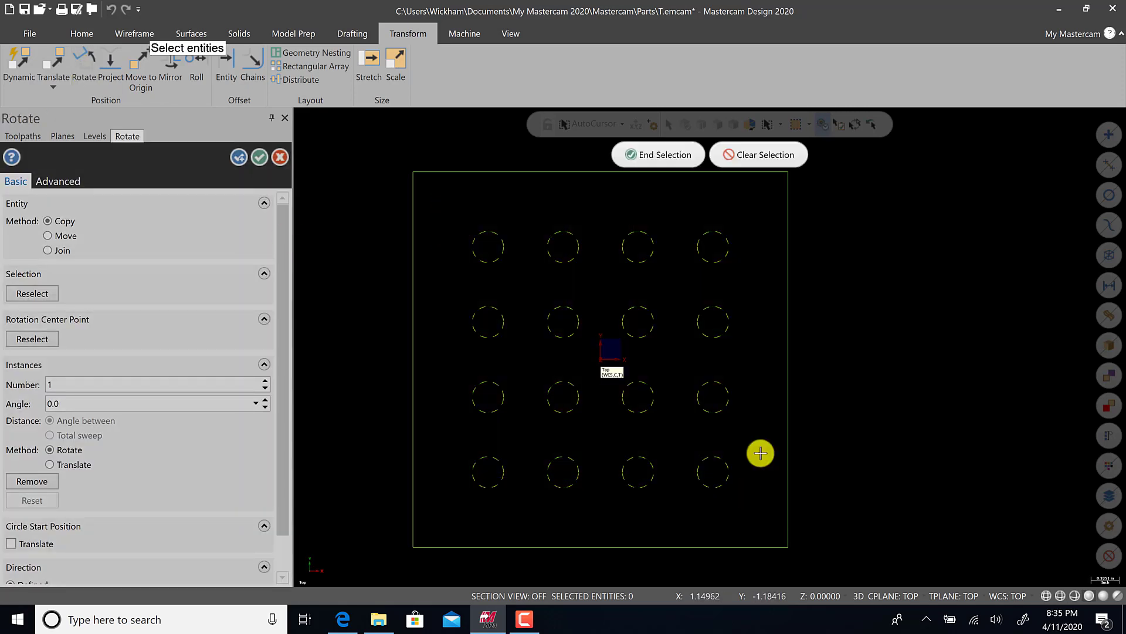
left_click(634, 155)
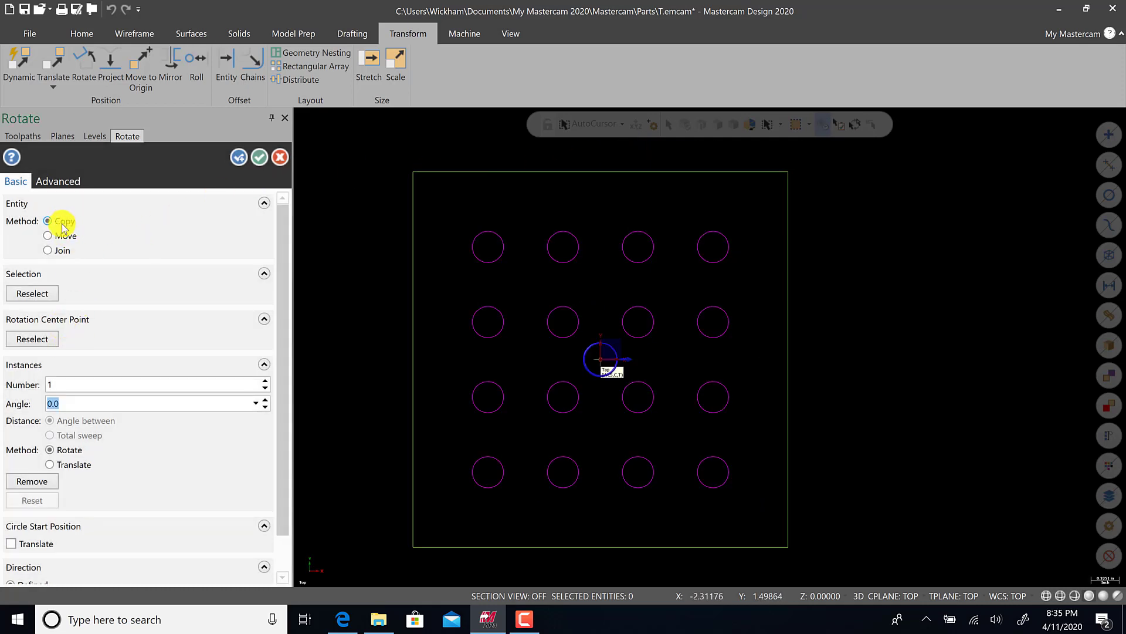
left_click(48, 236)
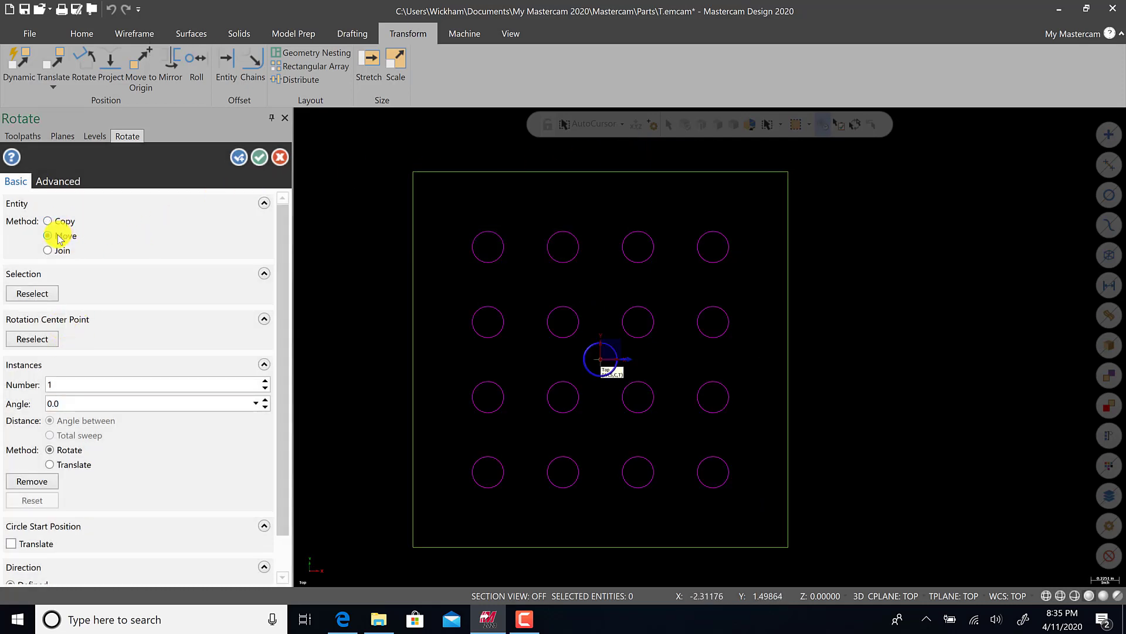
left_click(70, 402)
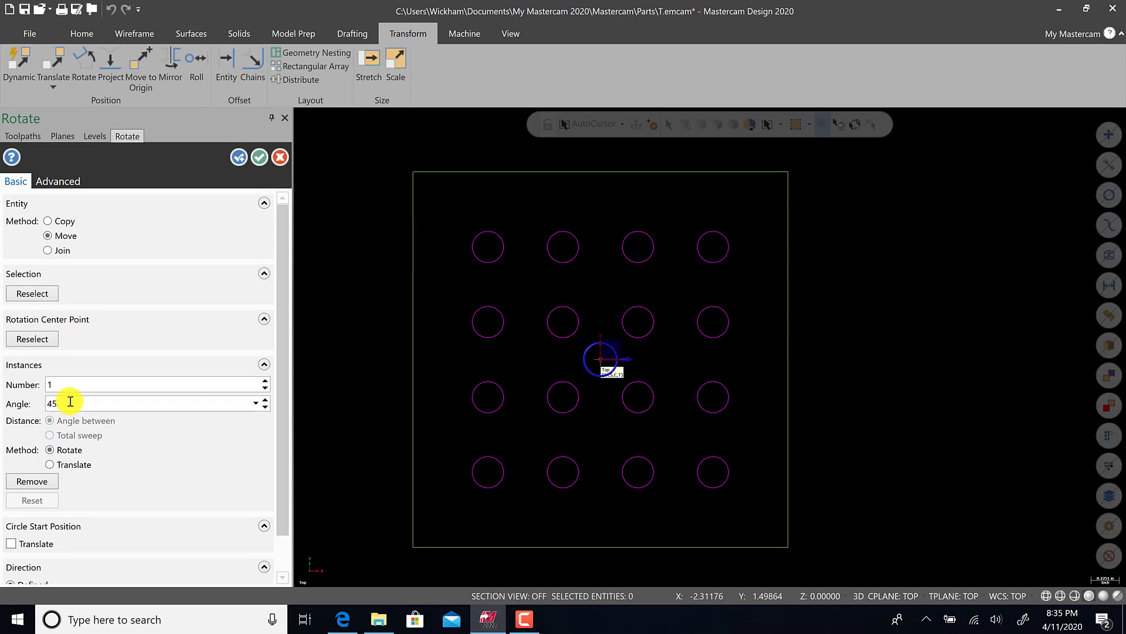
key("Return")
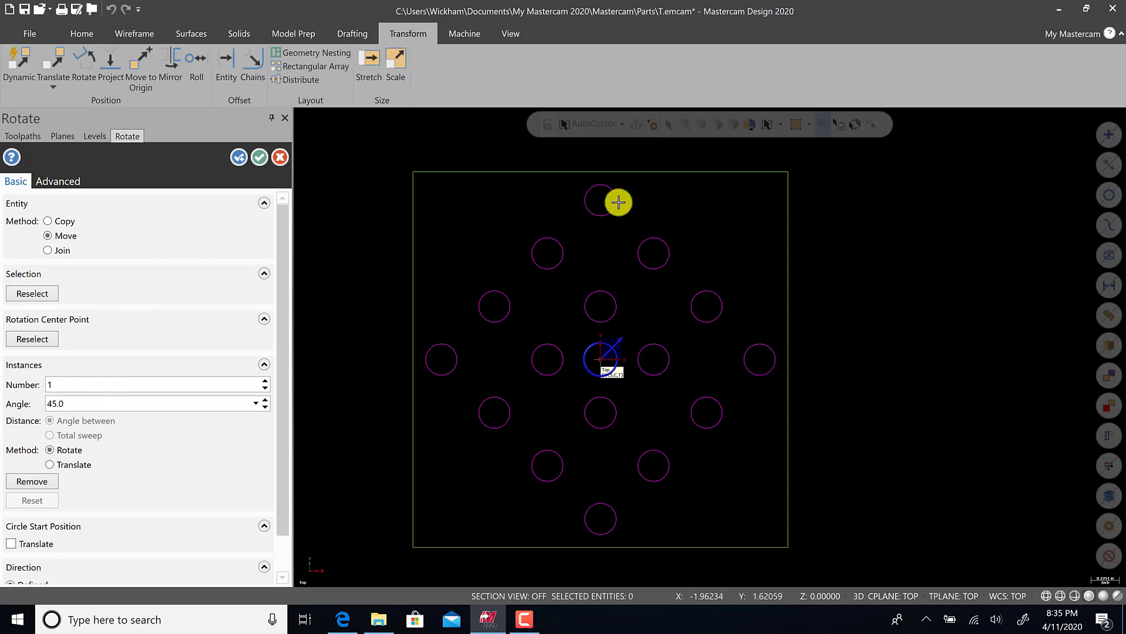
Accept the 45° rotation and clear the magenta result colours from the circles
left_click(262, 154)
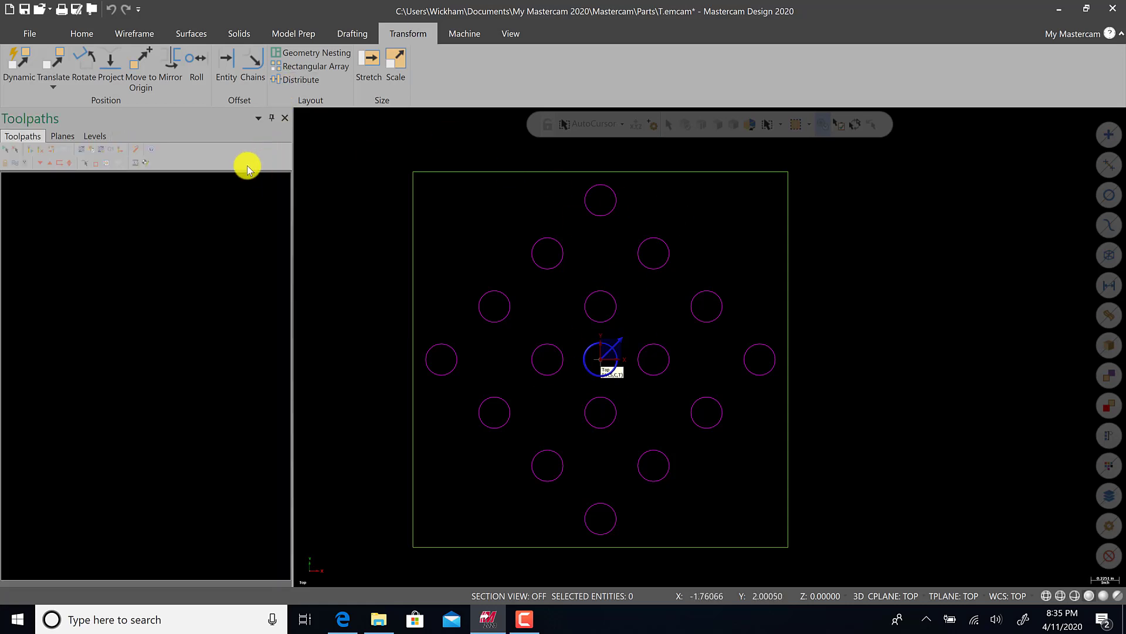
right_click(391, 254)
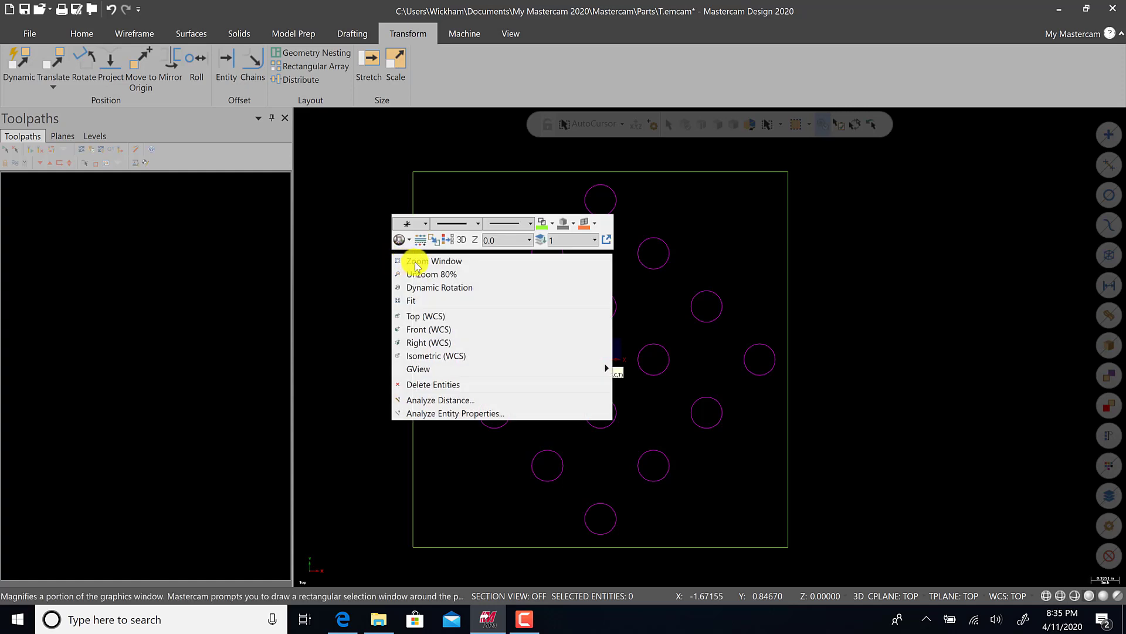
left_click(476, 264)
scroll(487, 290, "down", 4)
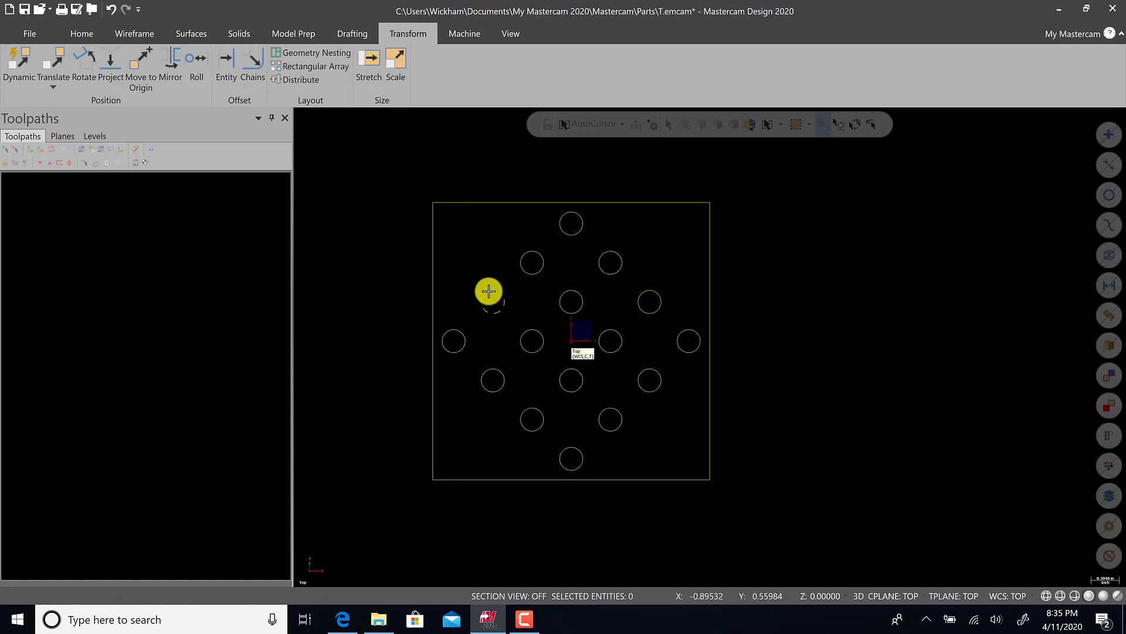
scroll(365, 292, "up", 1)
scroll(365, 293, "up", 1)
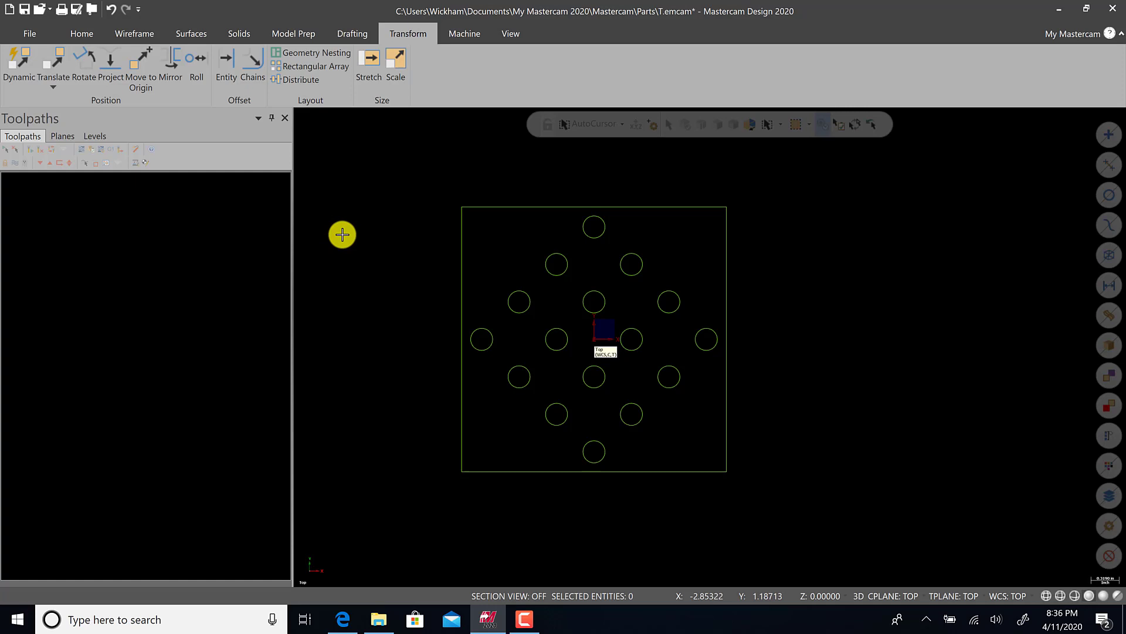
scroll(342, 234, "up", 1)
Inspect the diamond of holes in Isometric, then return to Top (WCS) and fit the part
right_click(381, 225)
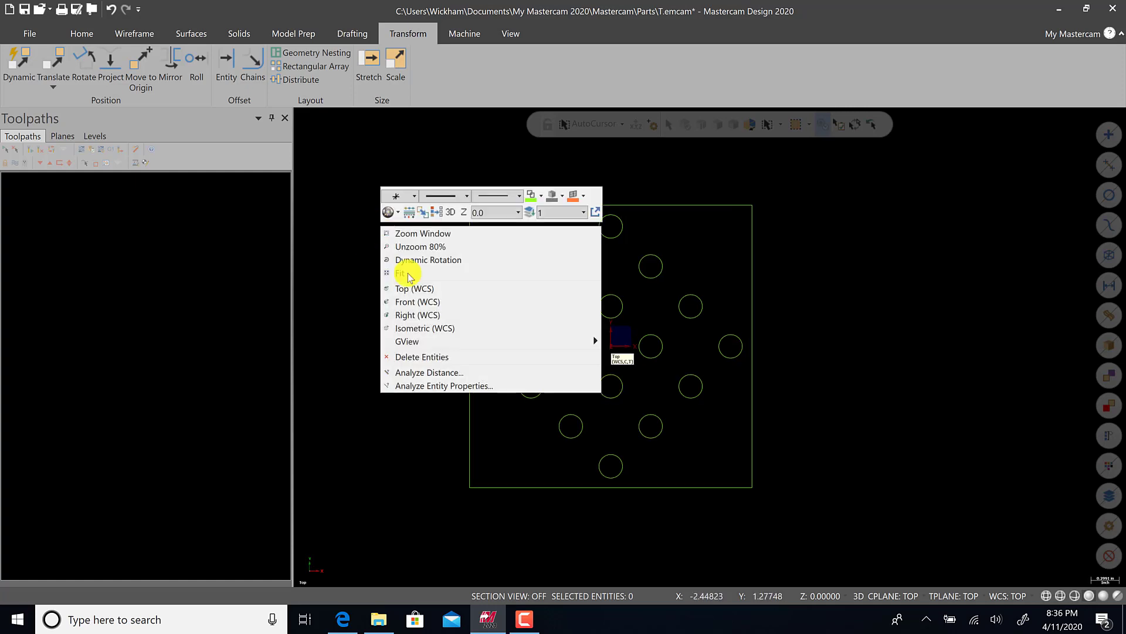
left_click(423, 328)
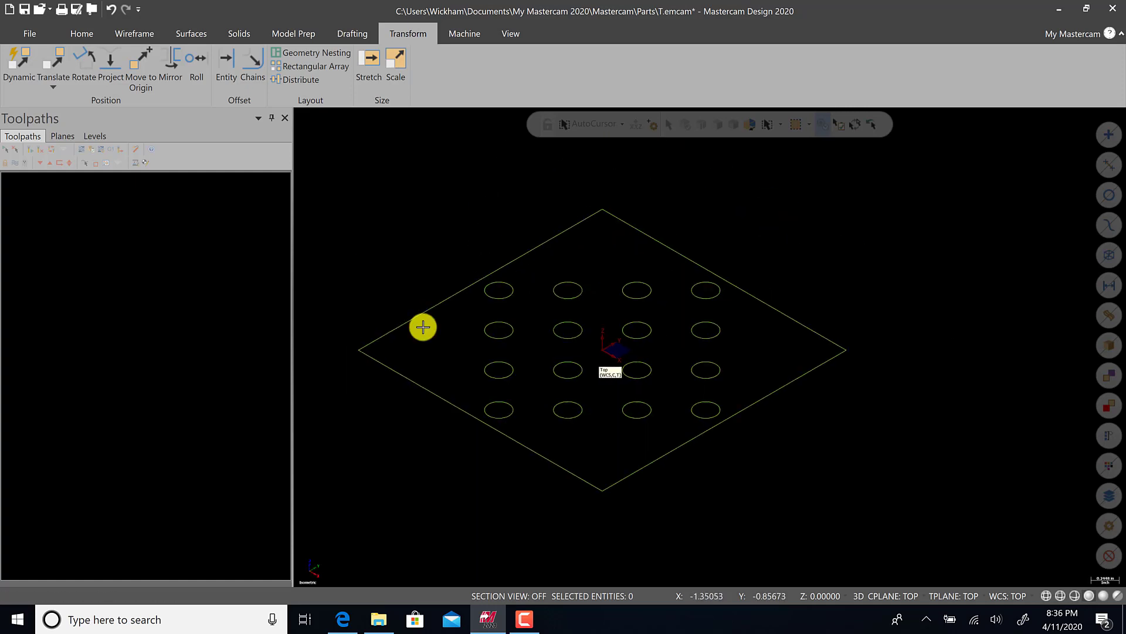
middle_click_drag(423, 327, 532, 355)
scroll(532, 355, "down", 2)
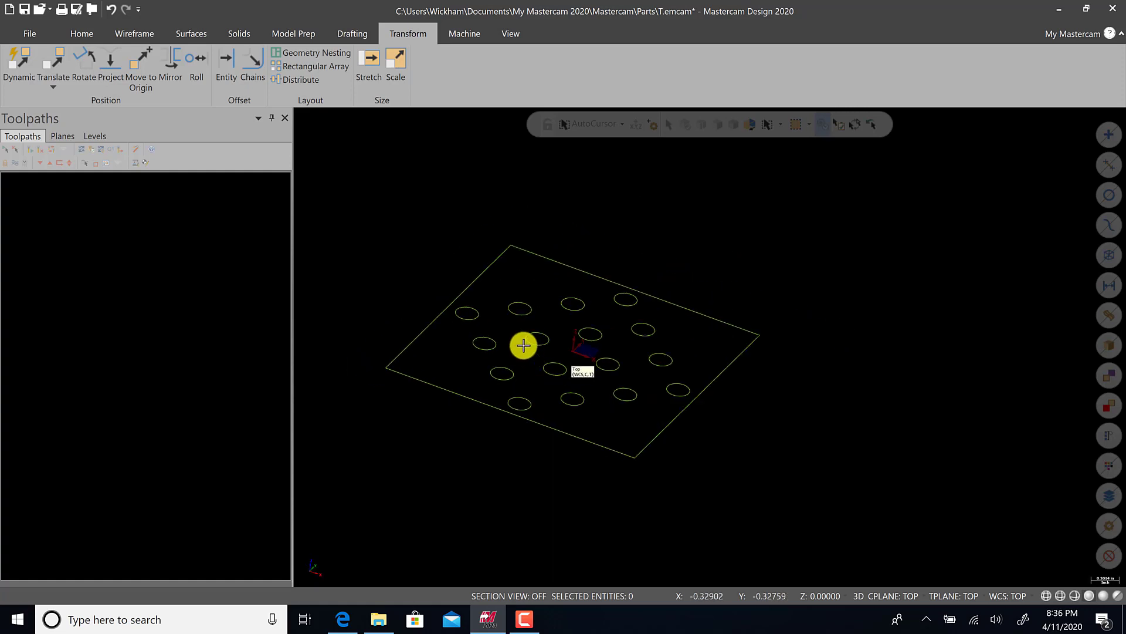
right_click(403, 252)
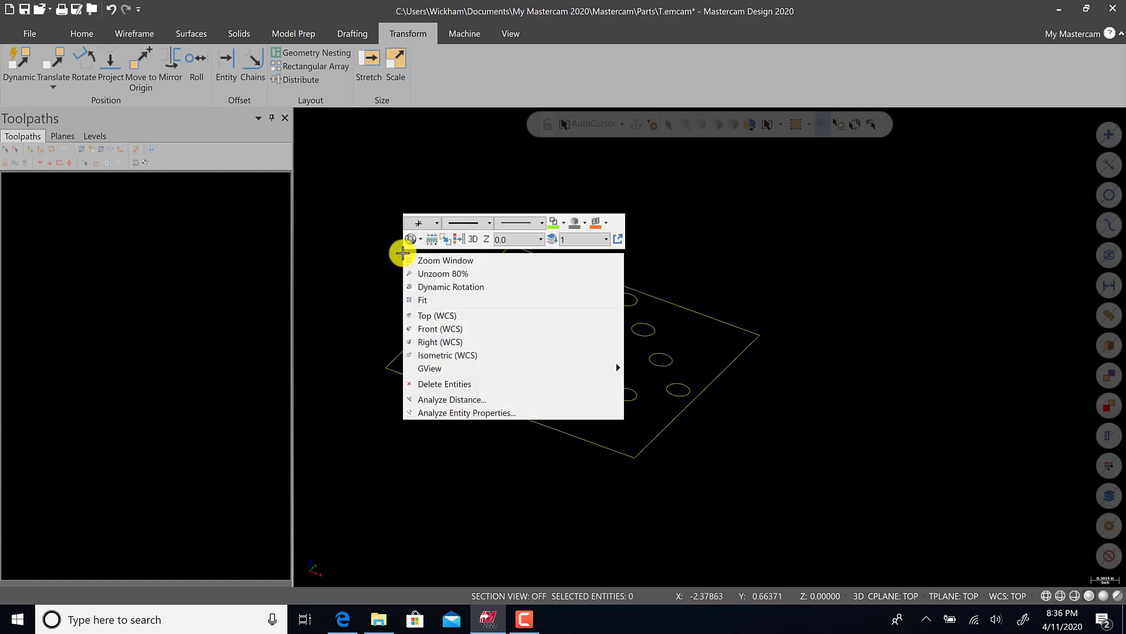
left_click(451, 316)
right_click(430, 254)
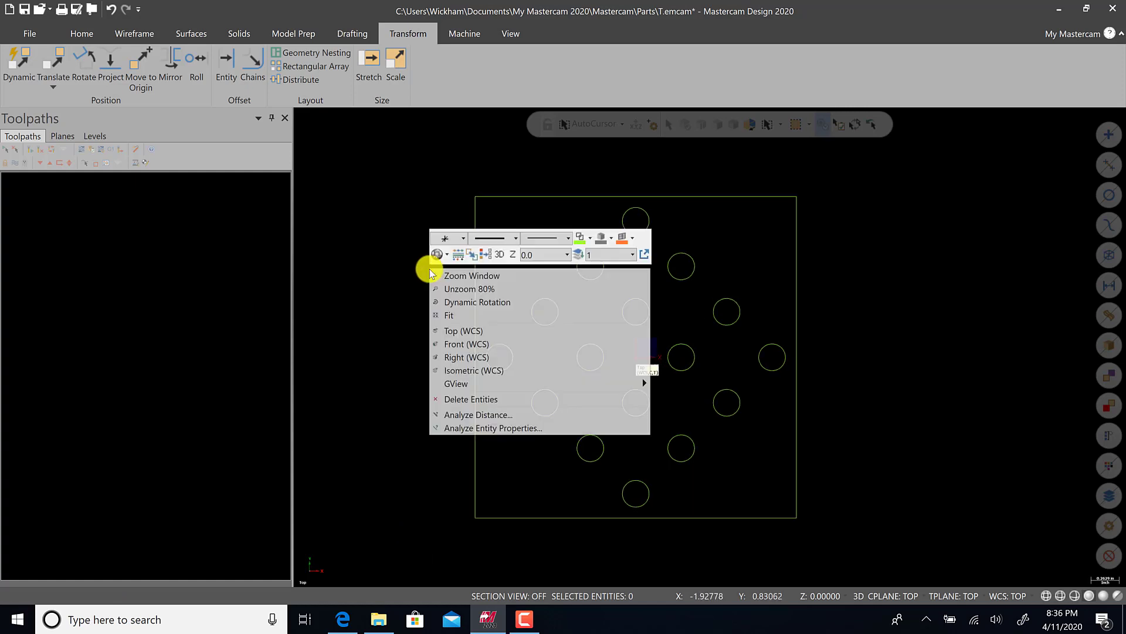
left_click(452, 314)
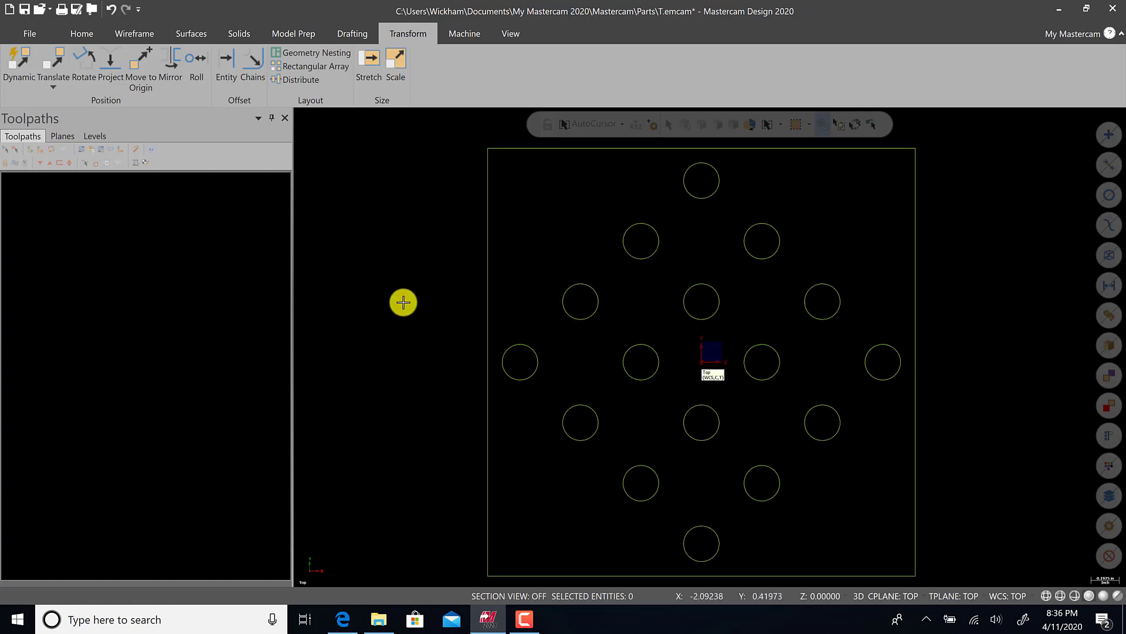